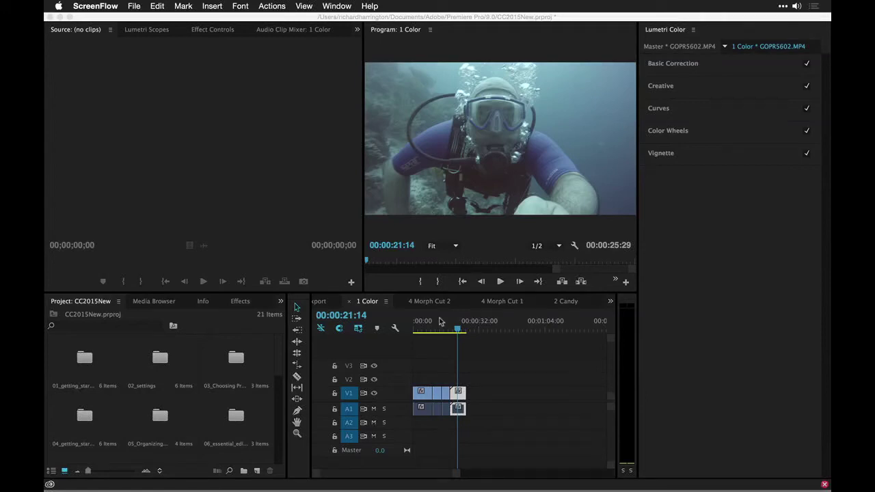
Move the playhead to the sequence start, switch to the Color Correction workspace, and expand Basic Correction.
click(439, 323)
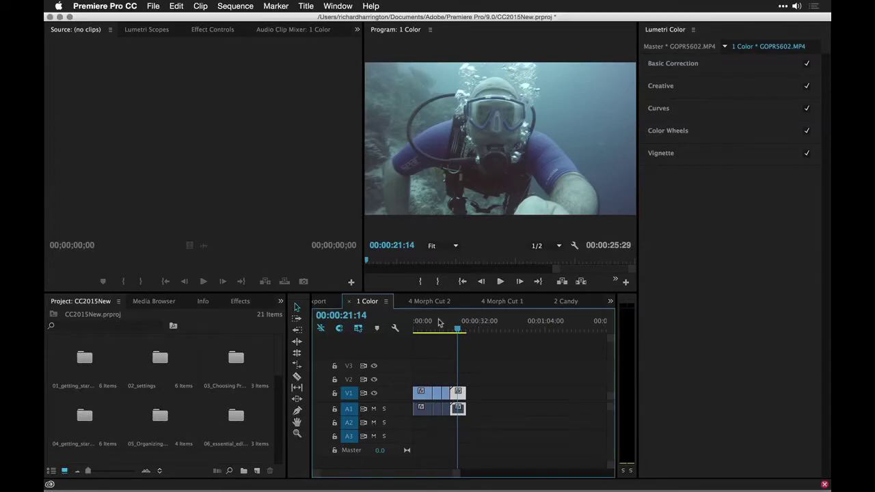
drag(439, 323, 409, 329)
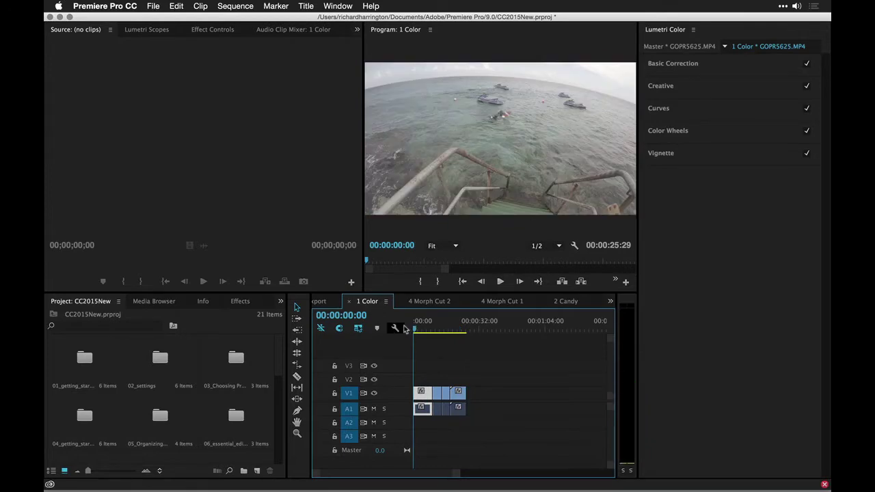
click(336, 5)
mouse_move(340, 15)
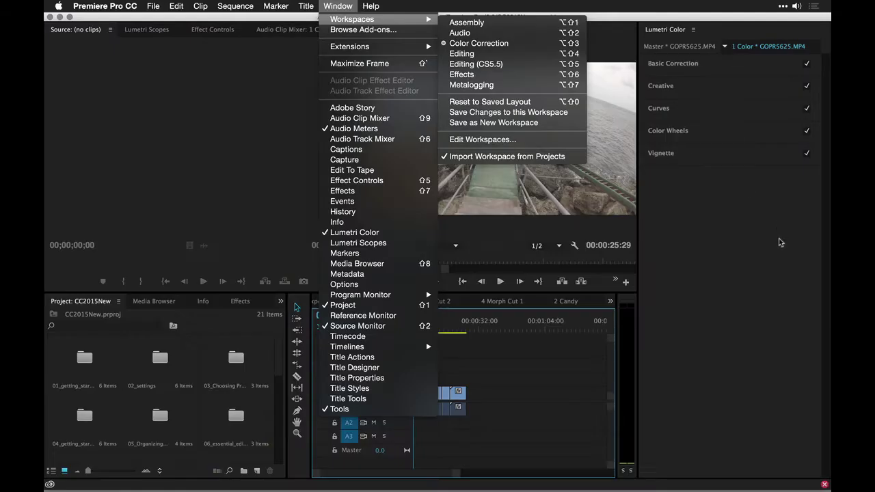
click(525, 91)
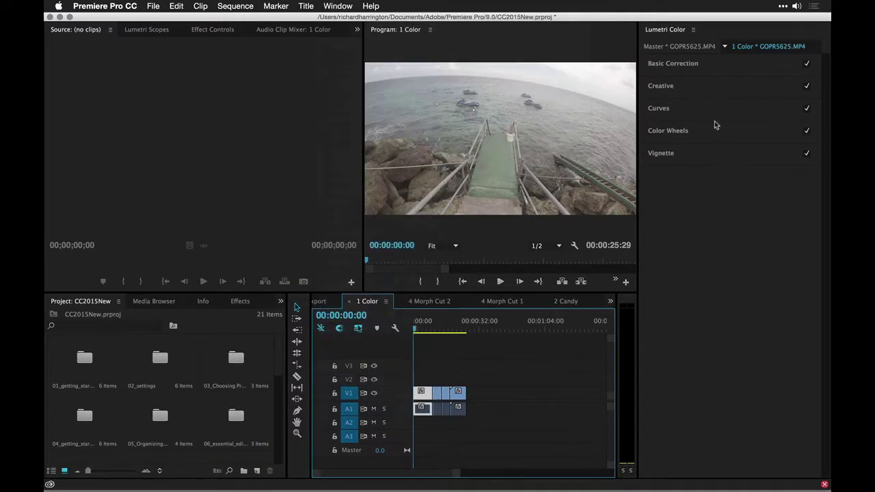
click(732, 71)
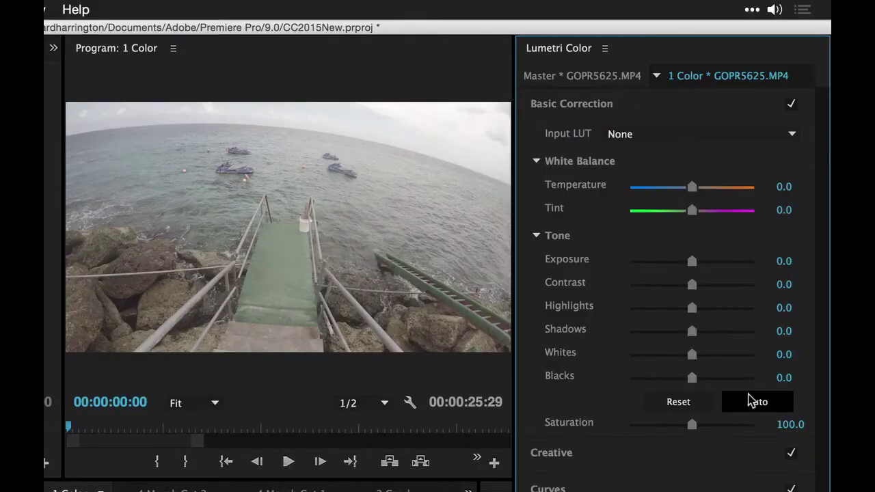
Auto-tone the pier clip, raise Saturation to 174.1, and apply the GOPRO - 5800K - SL - PROFILE input LUT.
click(750, 400)
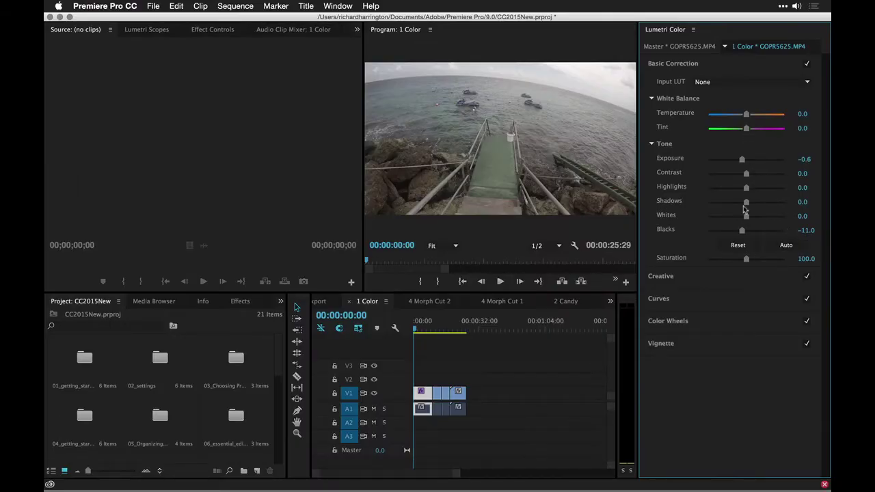
drag(748, 263, 772, 266)
click(719, 82)
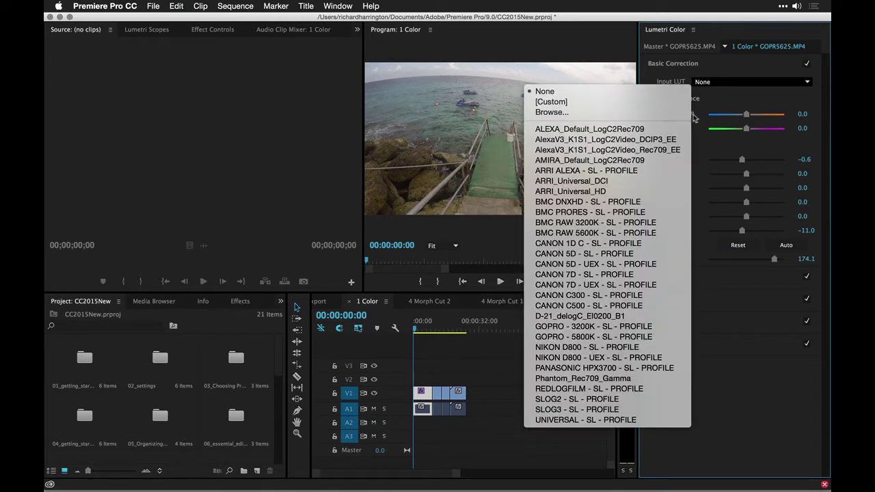
click(603, 337)
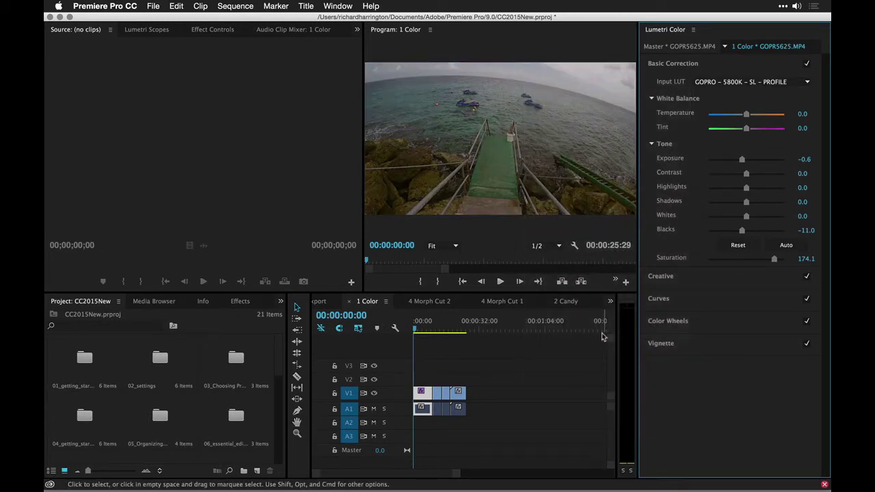
Give the coral clip the GOPRO - 5800K - SL - PROFILE input LUT and auto tone.
click(437, 330)
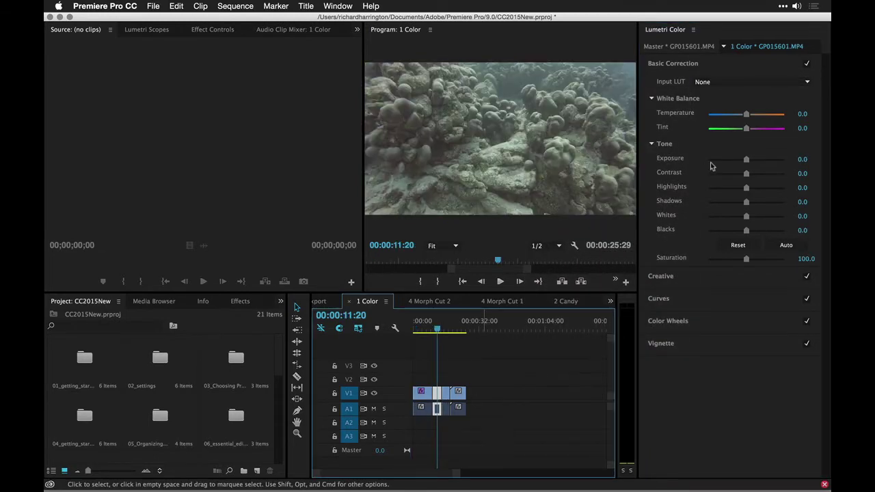
click(714, 82)
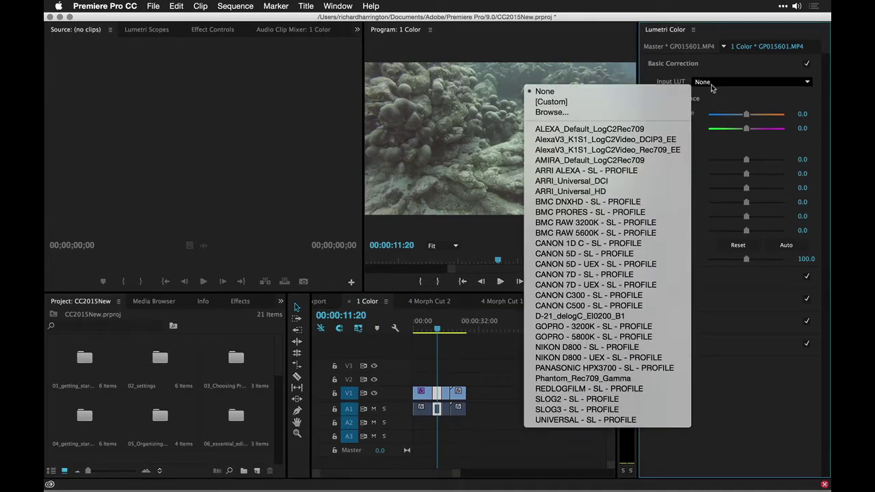
click(660, 336)
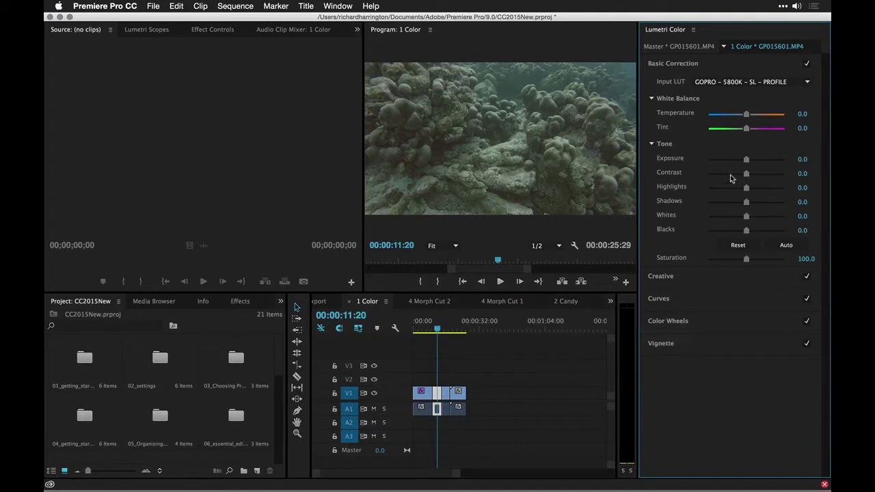
click(786, 246)
Grade the diver clip with the GOPRO - 3200K - SL - PROFILE LUT, auto tone, and Exposure 1.0.
drag(445, 328, 449, 328)
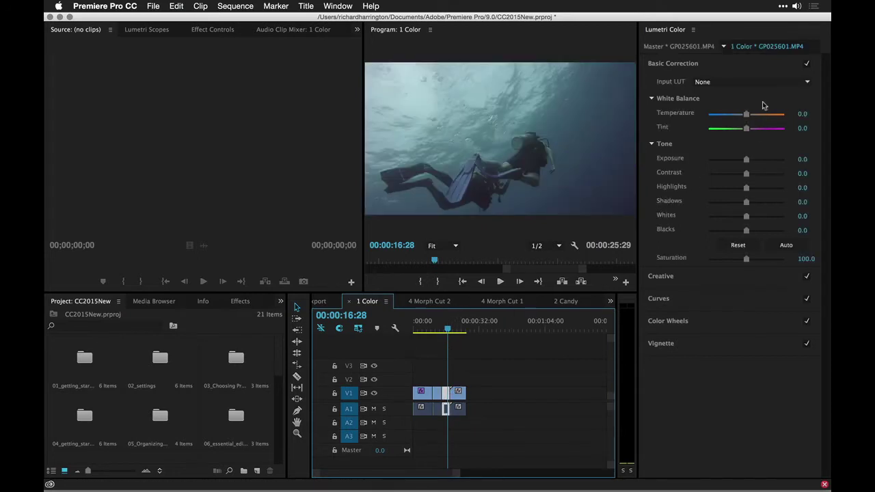
click(749, 84)
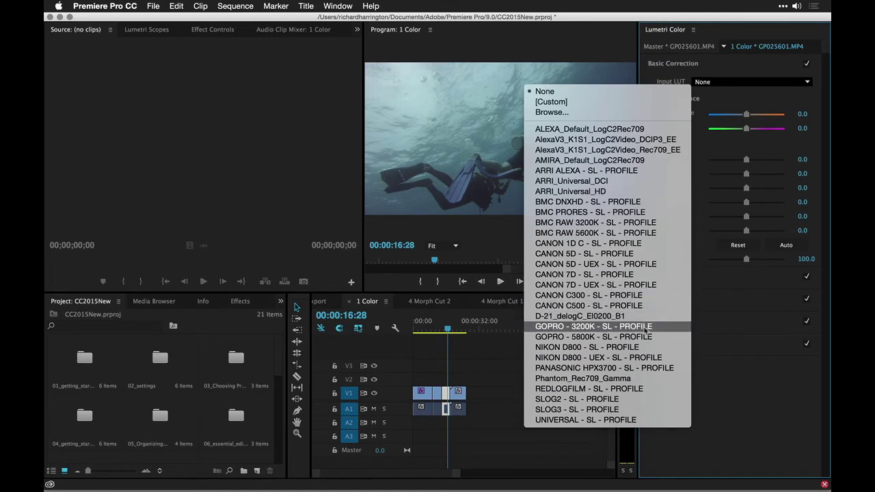
click(642, 326)
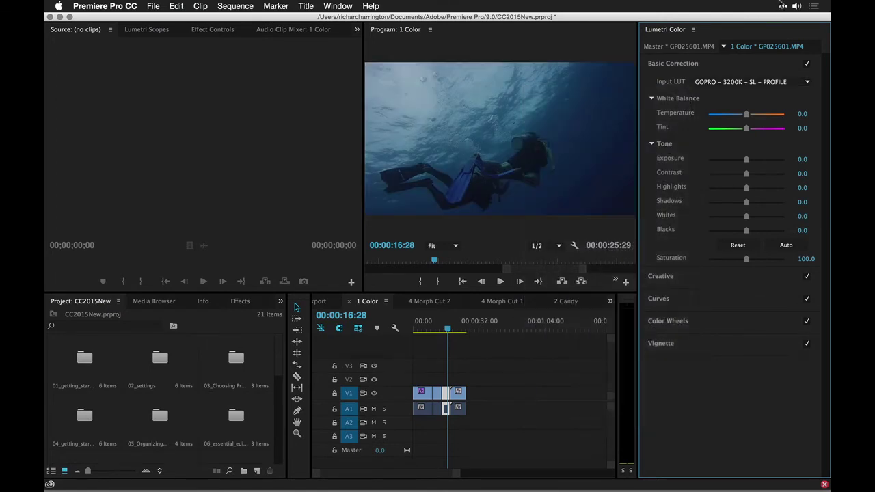
click(761, 84)
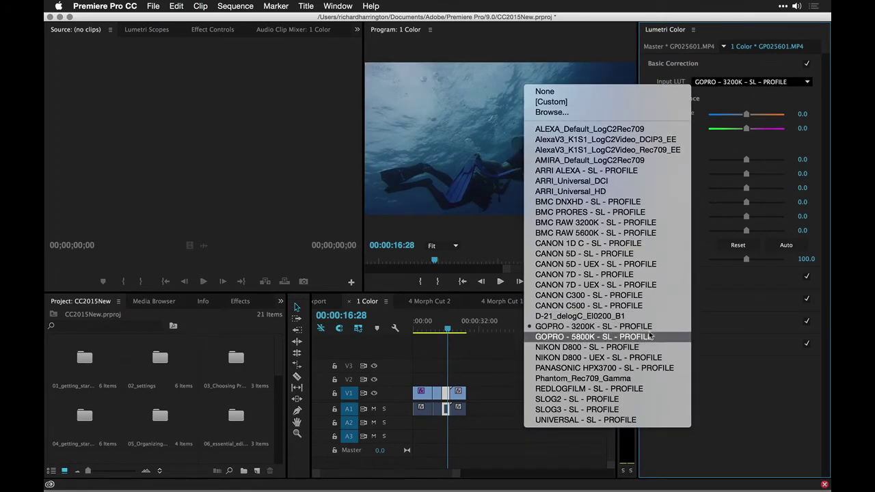
click(594, 337)
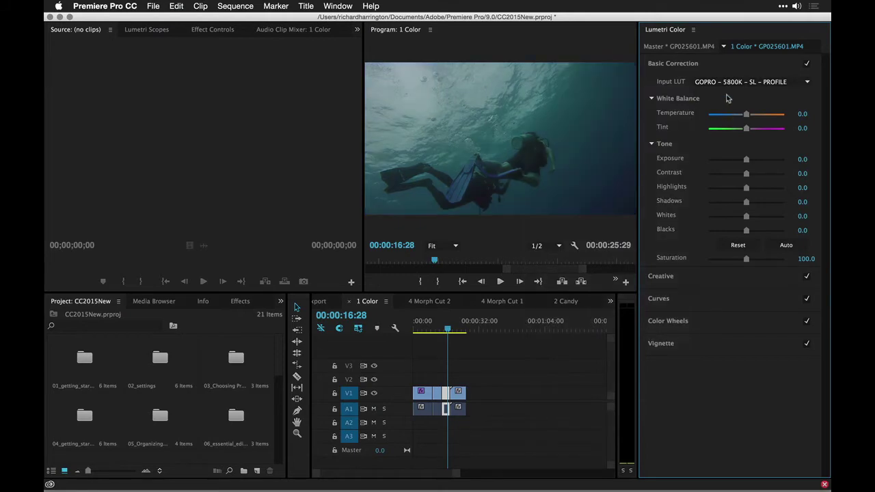
click(727, 84)
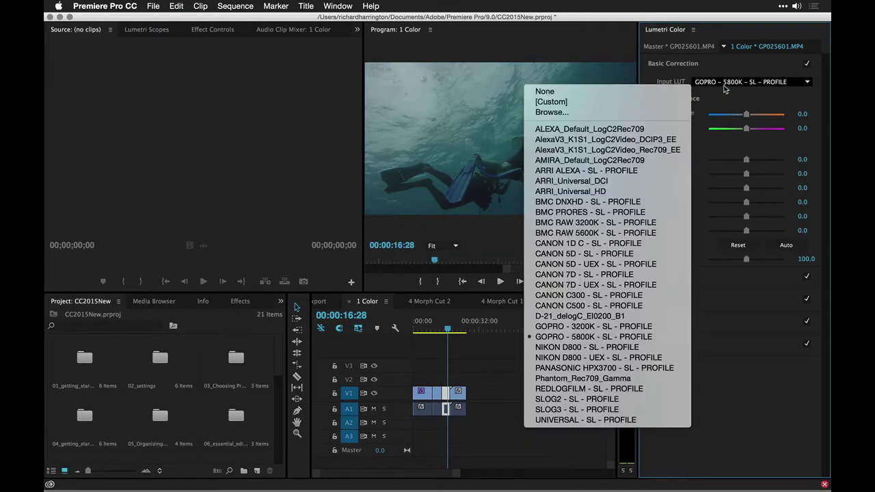
click(667, 330)
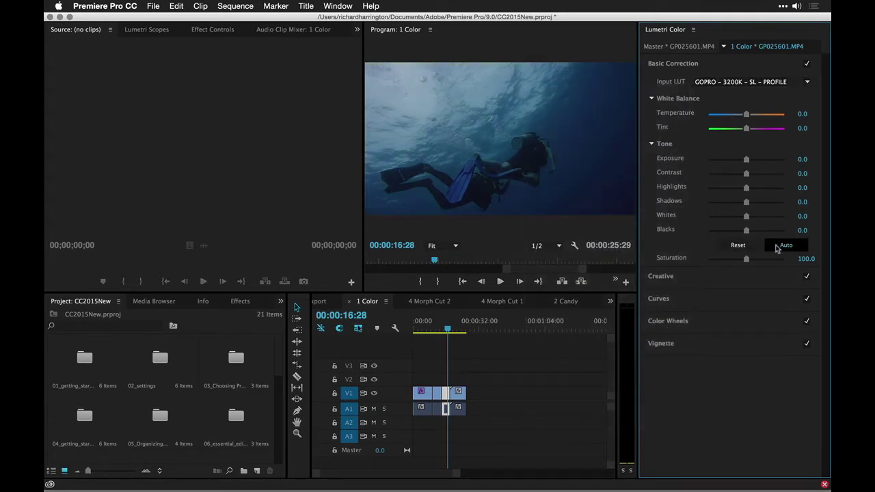
click(777, 248)
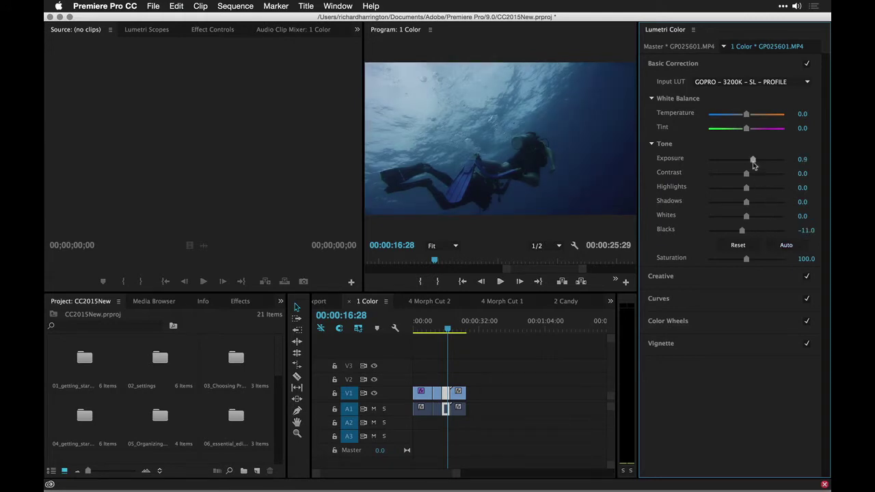
drag(753, 162, 754, 163)
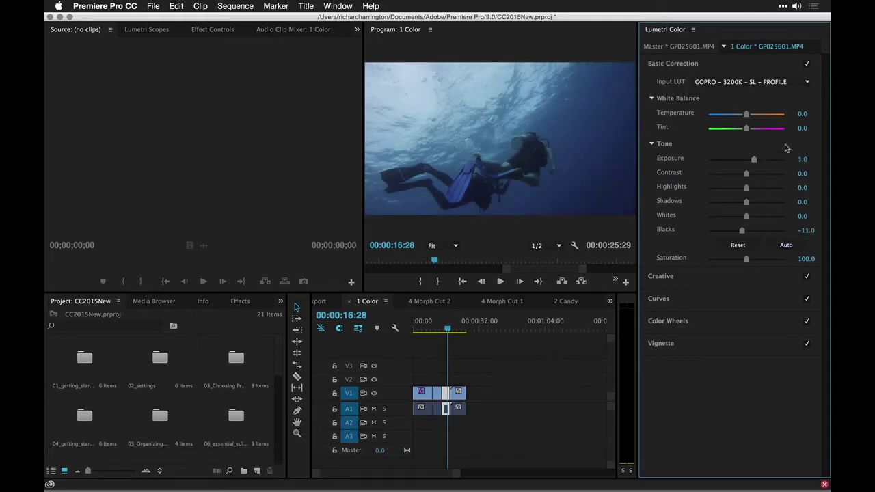
click(775, 66)
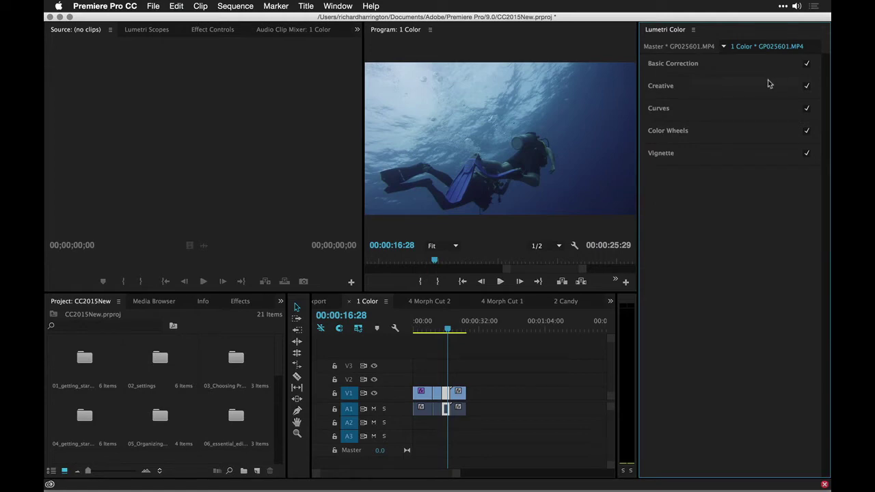
Raise the RGB curve to brighten the diver clip and pull down the blue channel curve.
click(758, 119)
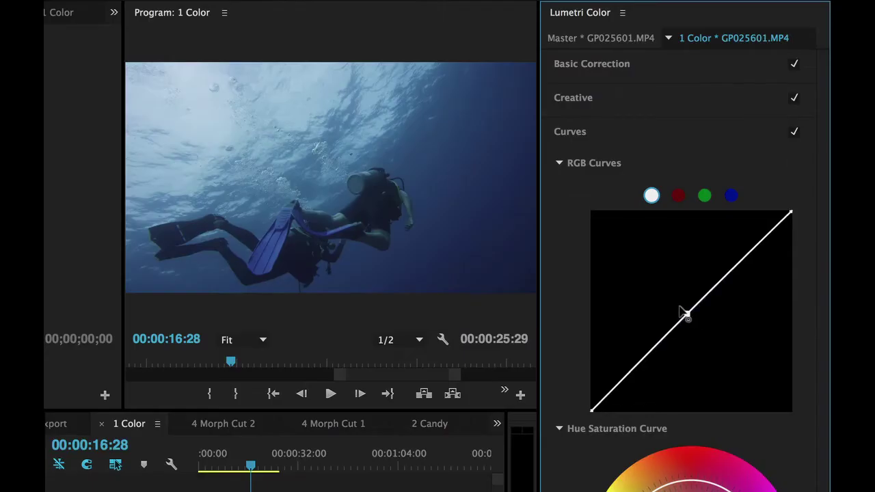
drag(733, 229, 732, 214)
click(731, 195)
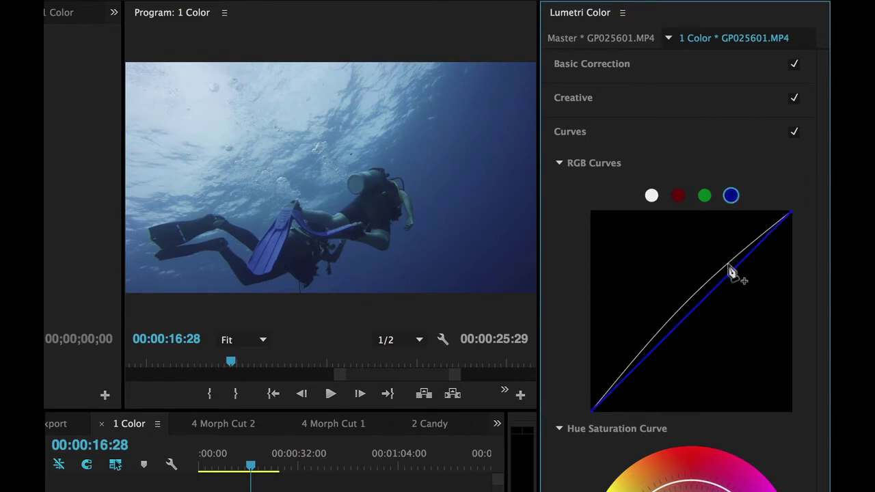
drag(729, 269, 737, 276)
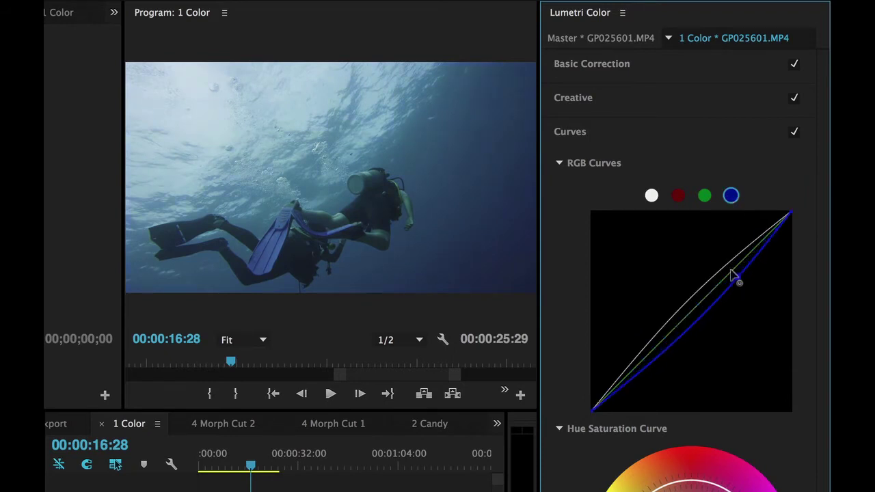
drag(667, 347, 650, 334)
Use the Hue Saturation Curve to lower blue saturation and boost the red hues.
click(559, 163)
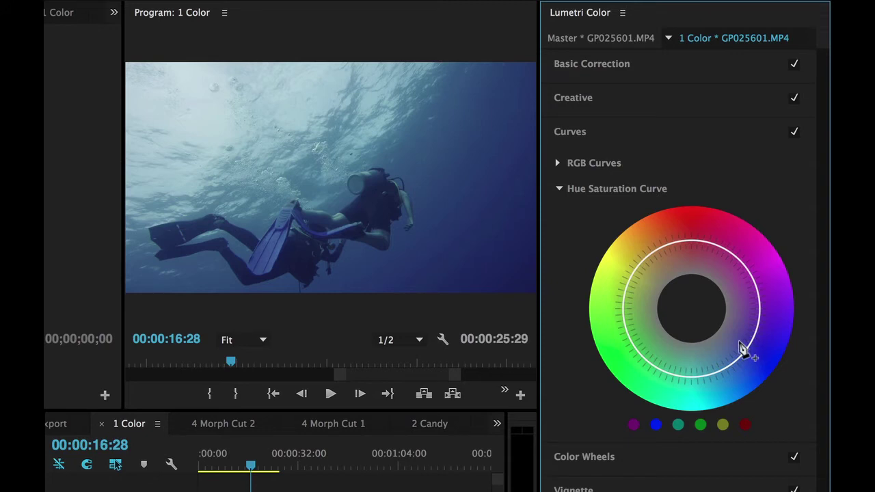
click(656, 424)
drag(744, 342, 737, 367)
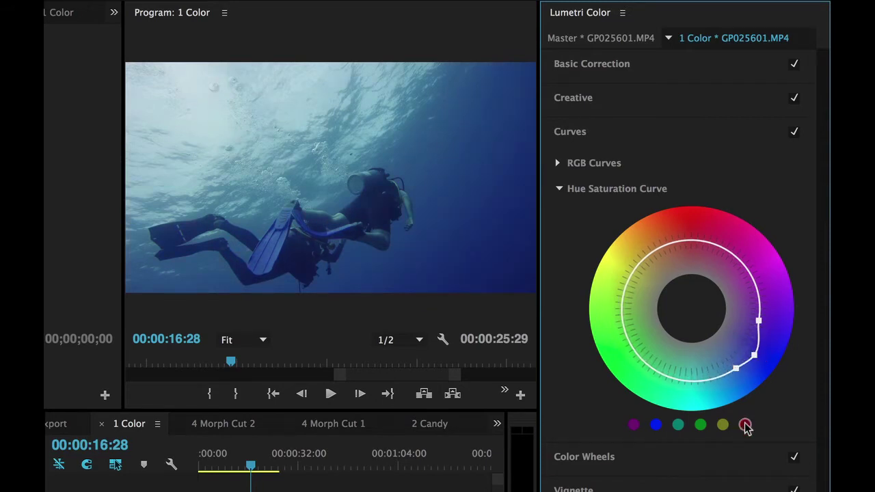
click(745, 424)
drag(689, 240, 728, 244)
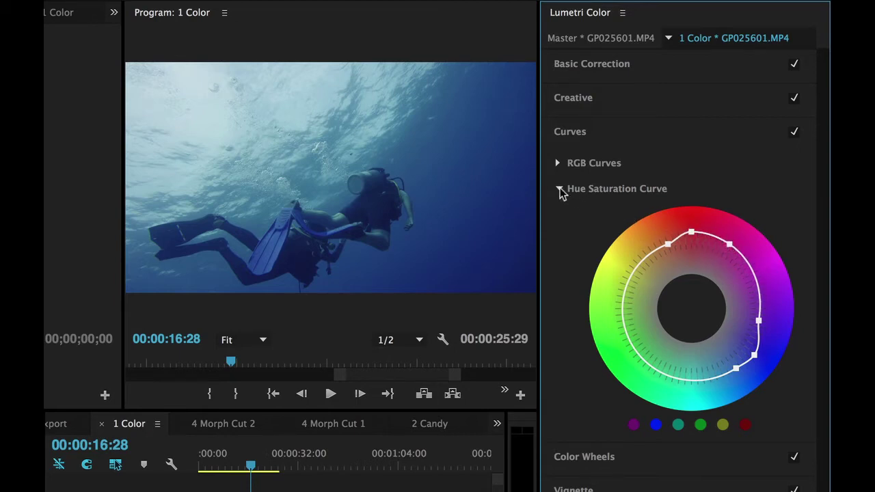
click(559, 190)
Set the diver clip's vignette to Amount -1.1, Roundness 43.9, Feather 81.3, and view Effect Controls.
click(590, 216)
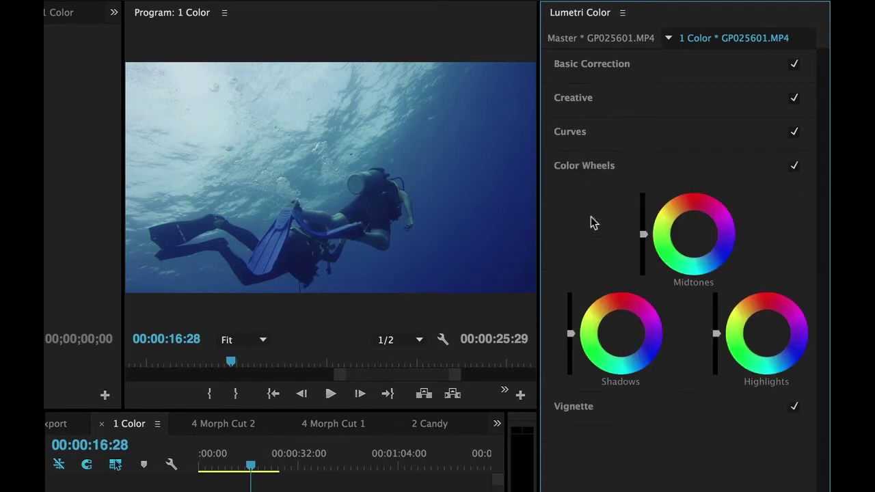
click(582, 174)
click(594, 209)
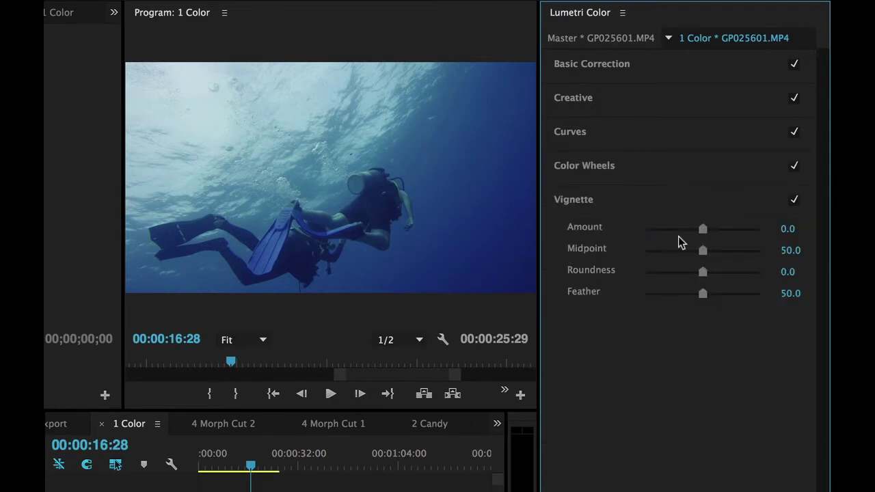
drag(704, 232, 680, 230)
drag(701, 292, 738, 297)
drag(703, 271, 729, 276)
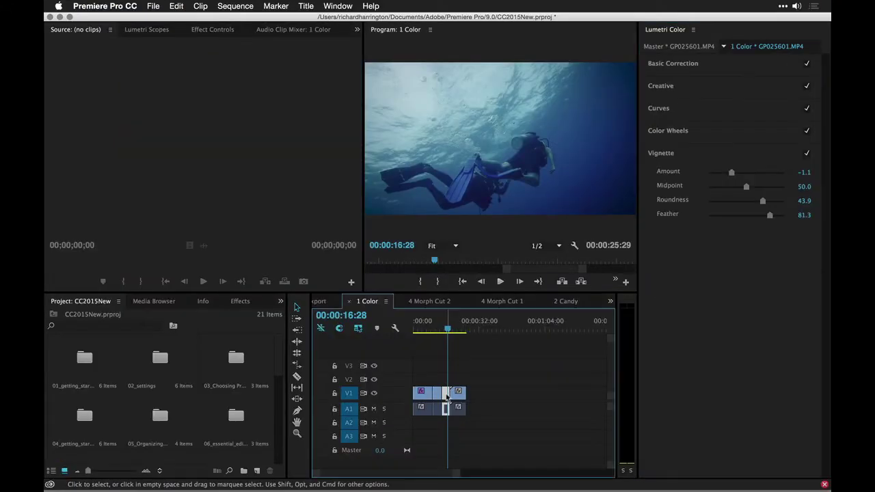
click(204, 31)
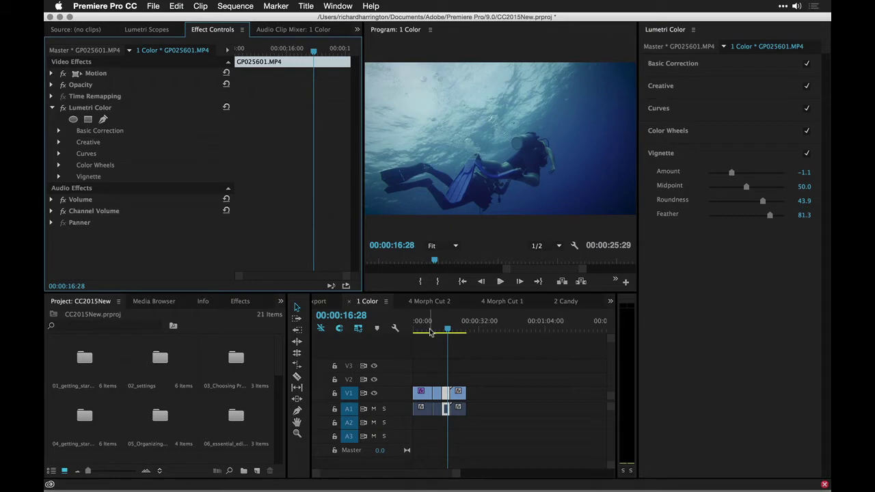
Switch to the 2 Candy sequence, open the Libraries panel, and save the project.
click(563, 302)
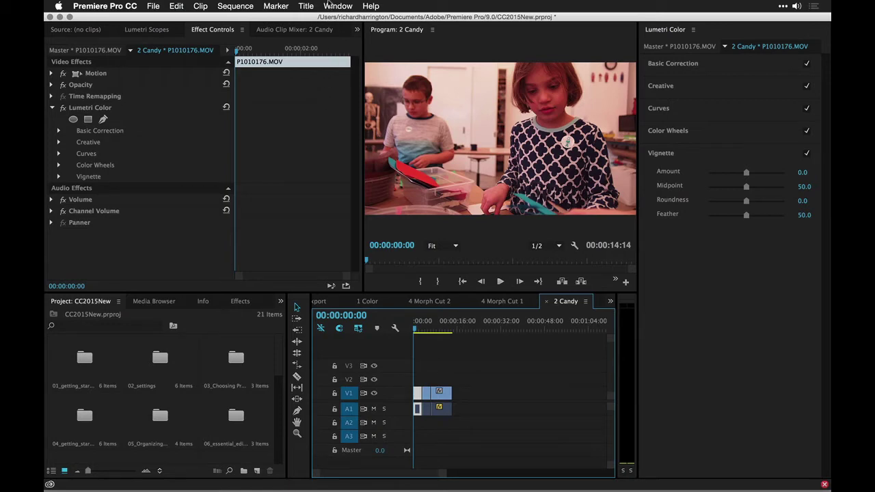
click(329, 5)
mouse_move(342, 48)
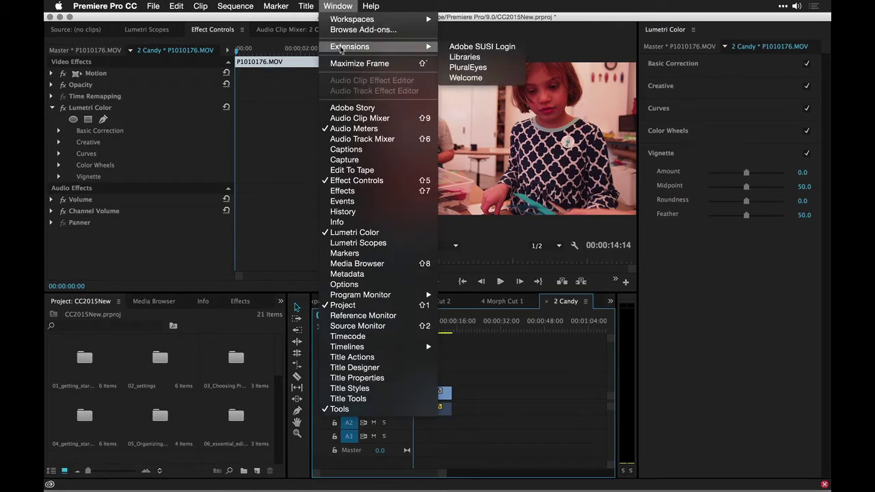
click(464, 57)
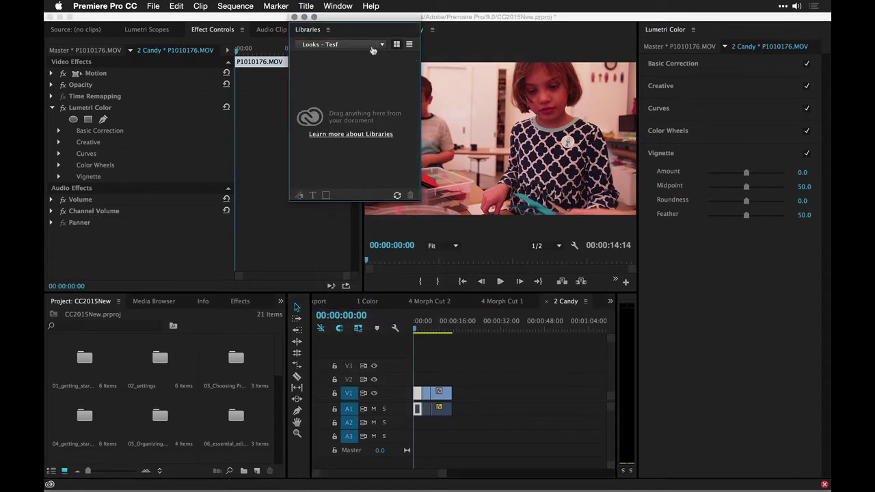
mouse_move(398, 198)
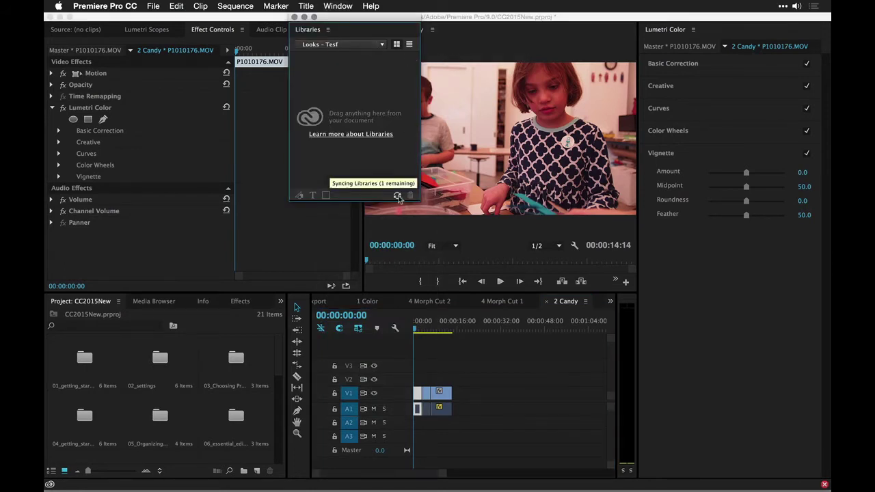
key(super+s)
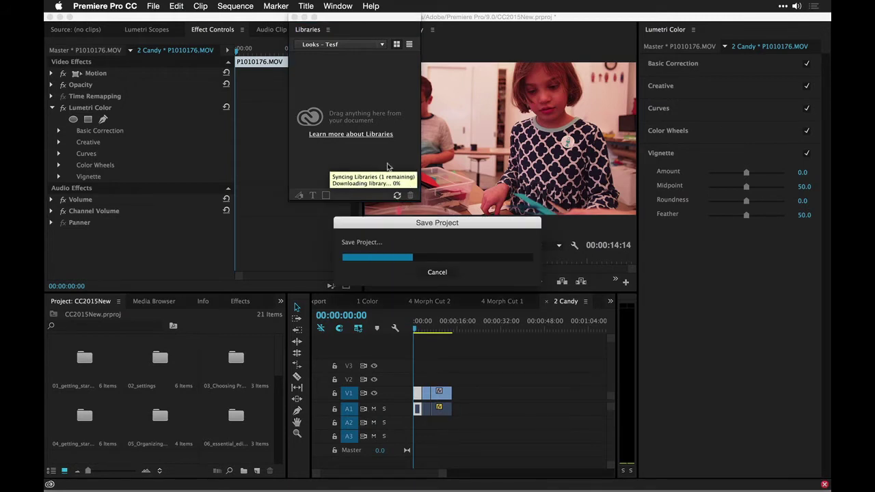
Close the Libraries panel and move the playhead to 00:00:05:18.
click(333, 45)
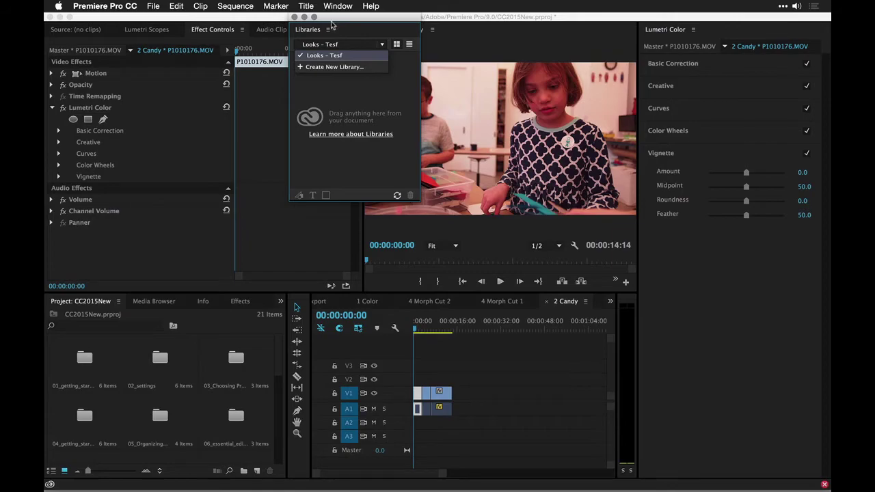
click(295, 17)
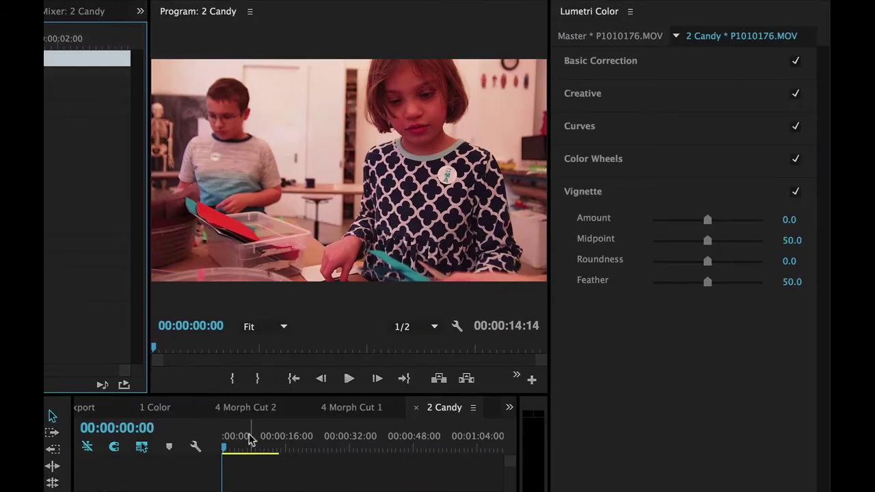
click(244, 441)
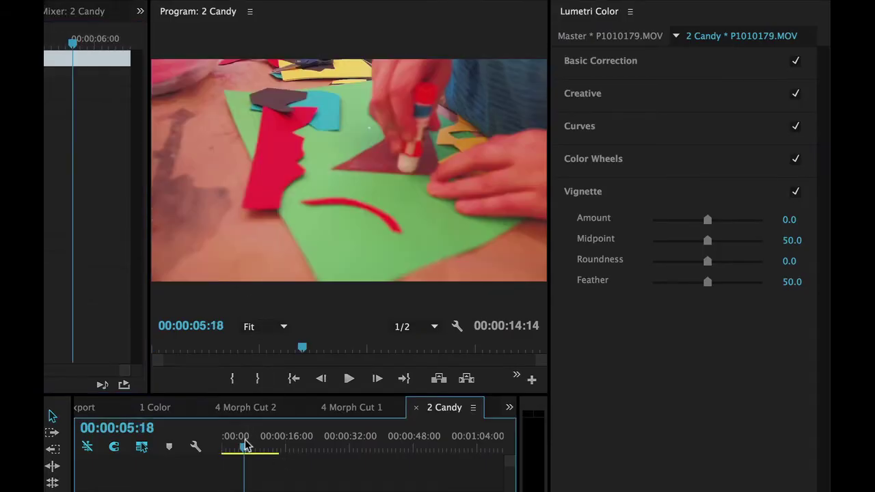
Apply the Kodak 5205 Fuji 3510 look with Intensity 17.3, Faded Film 27.3, and Sharpen 18.0.
click(738, 101)
click(702, 122)
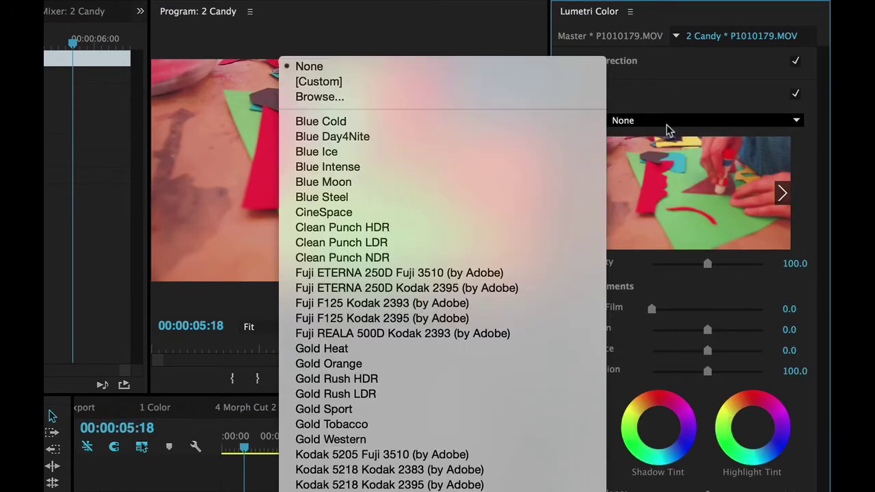
click(552, 230)
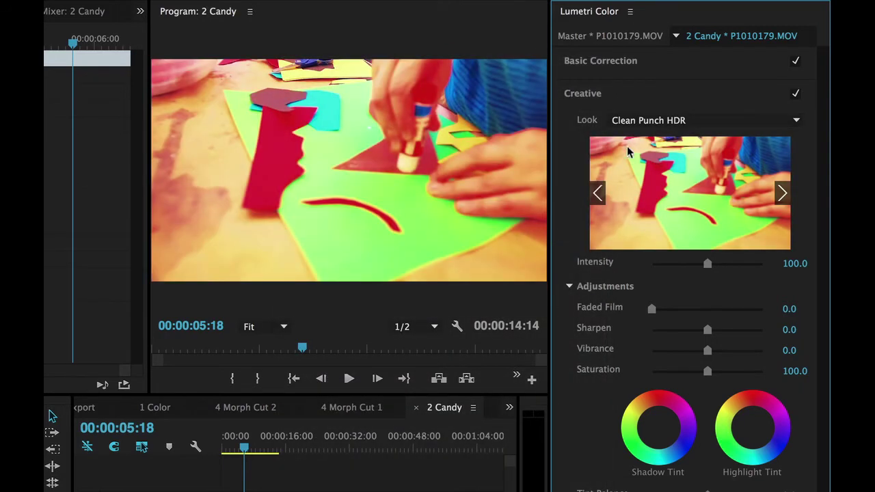
click(632, 123)
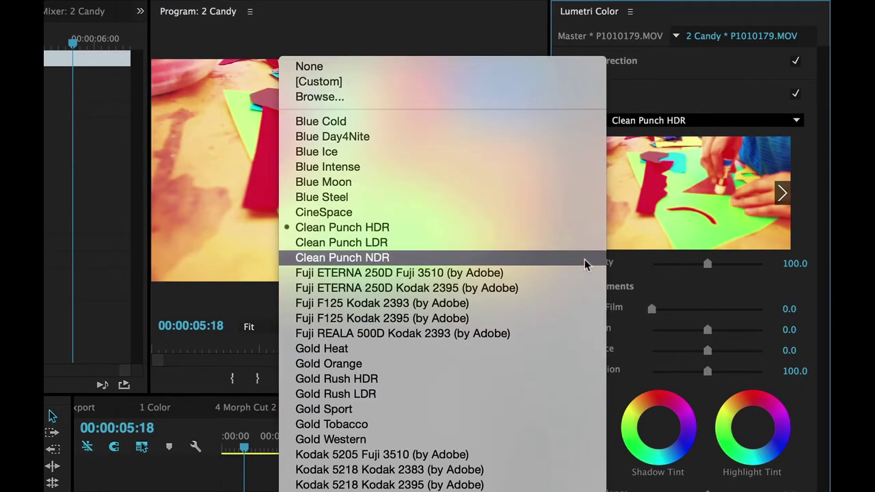
click(517, 455)
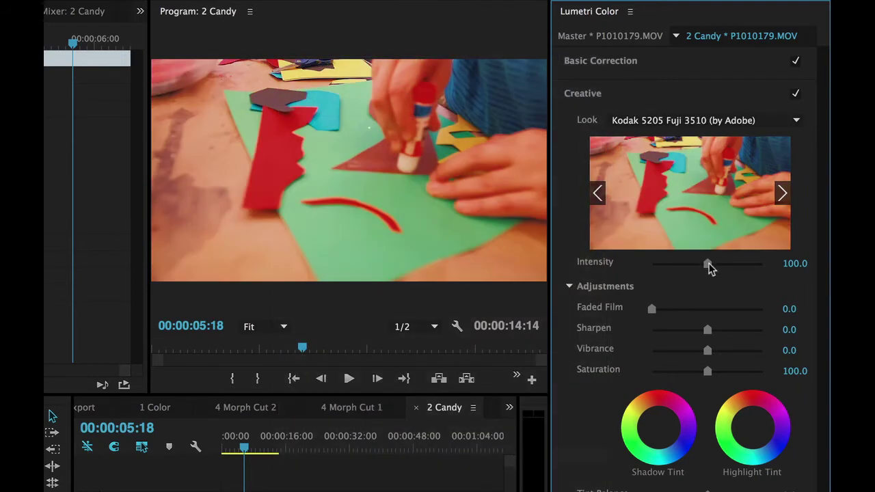
drag(709, 266, 717, 336)
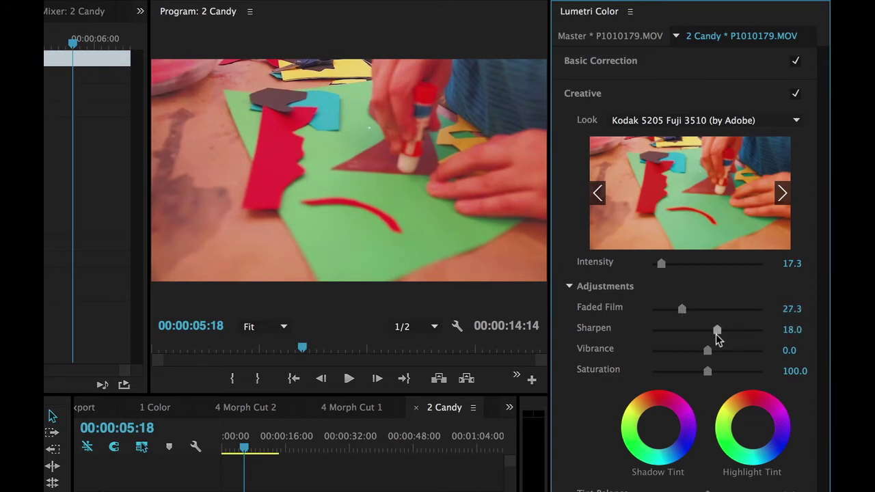
click(782, 197)
Browse the Creative looks and apply Monochrome Kodak 5205 Fuji 3510 at Intensity 87.8.
click(782, 196)
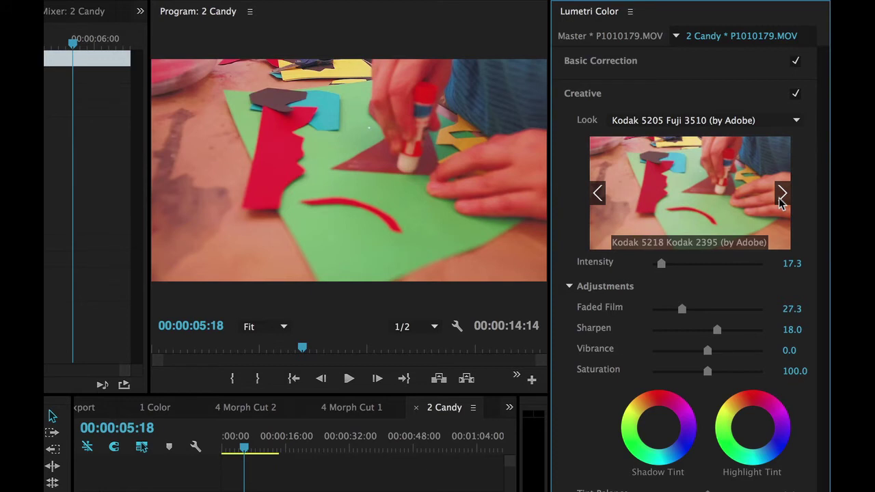
click(782, 197)
click(782, 196)
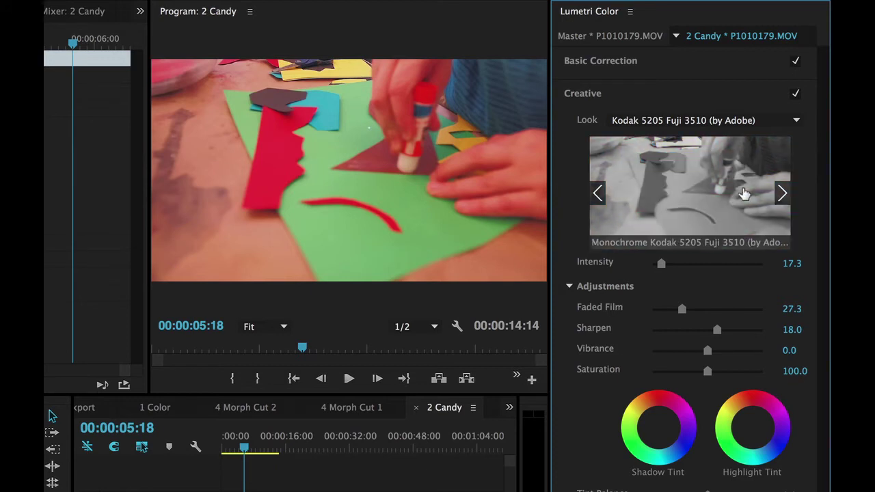
click(745, 195)
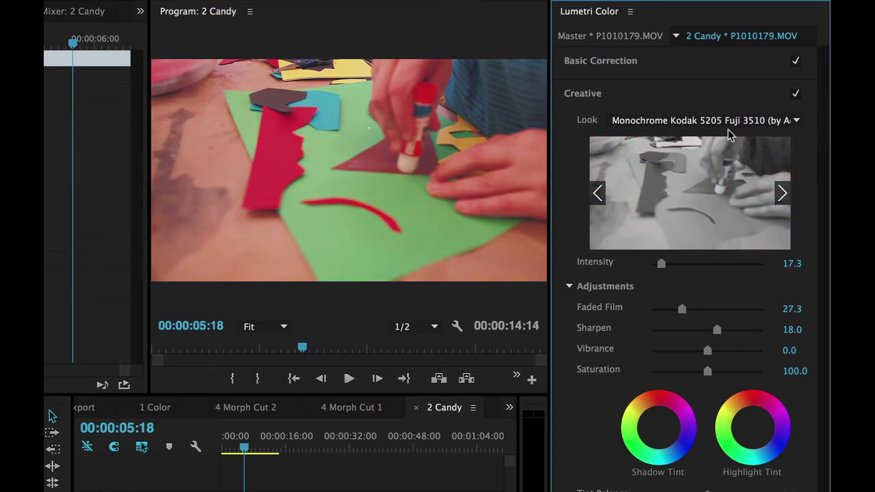
drag(719, 273, 699, 270)
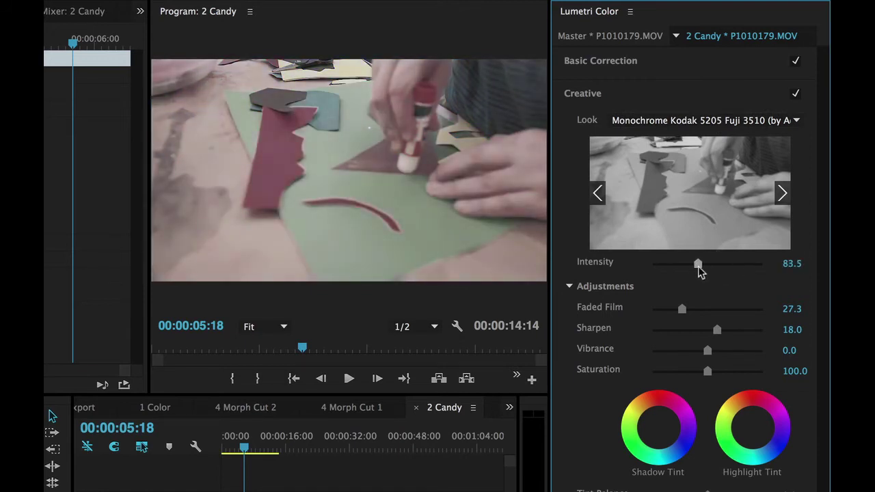
click(781, 194)
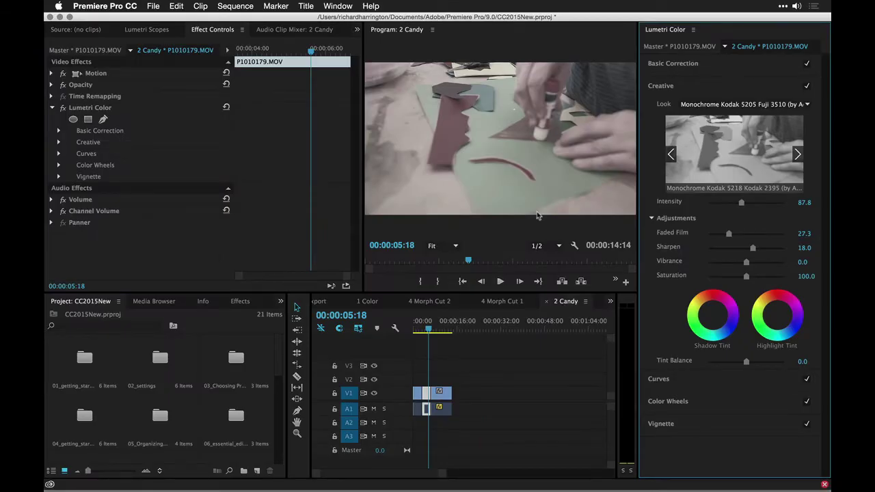
scroll(231, 391, down, 5)
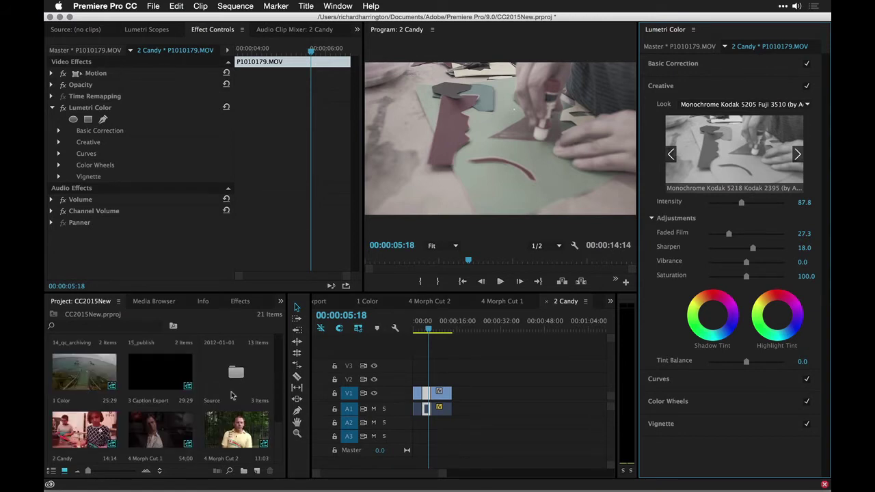
Open the 3 Caption Export sequence and scrub to 00:00:08:06.
double_click(143, 393)
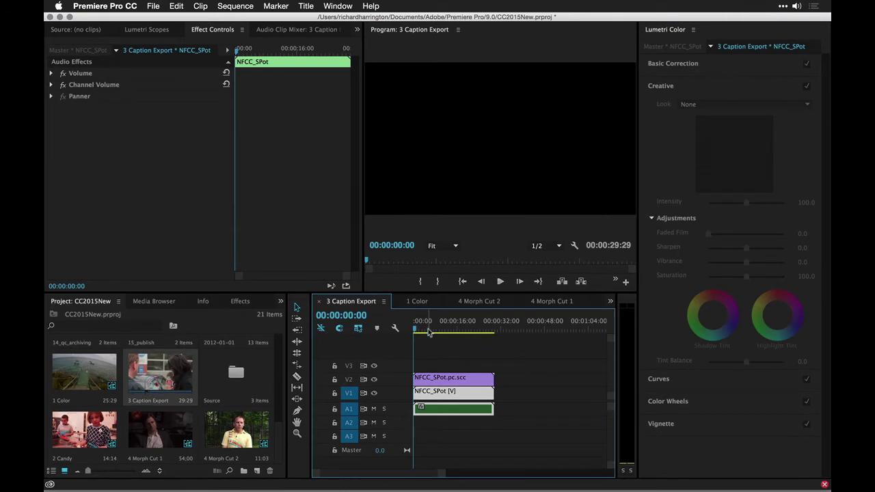
click(428, 329)
drag(429, 331, 437, 332)
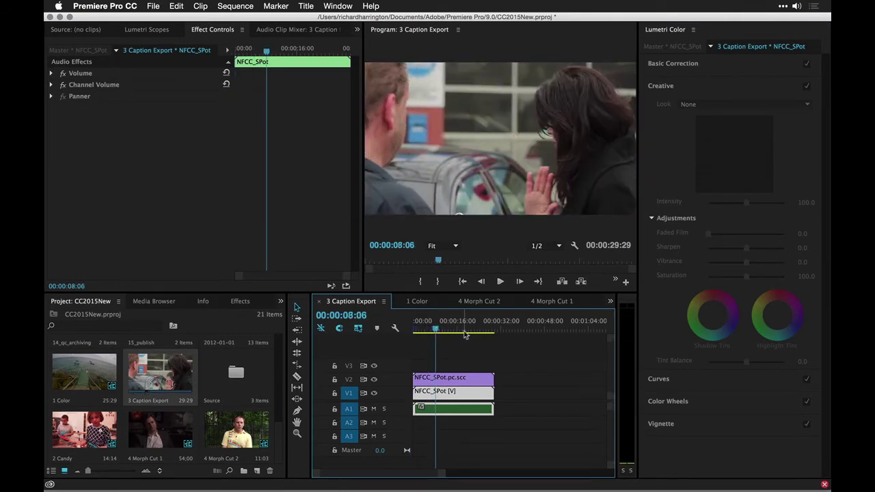
Enable Captions Display in the Program monitor, then reopen its display options menu.
click(574, 246)
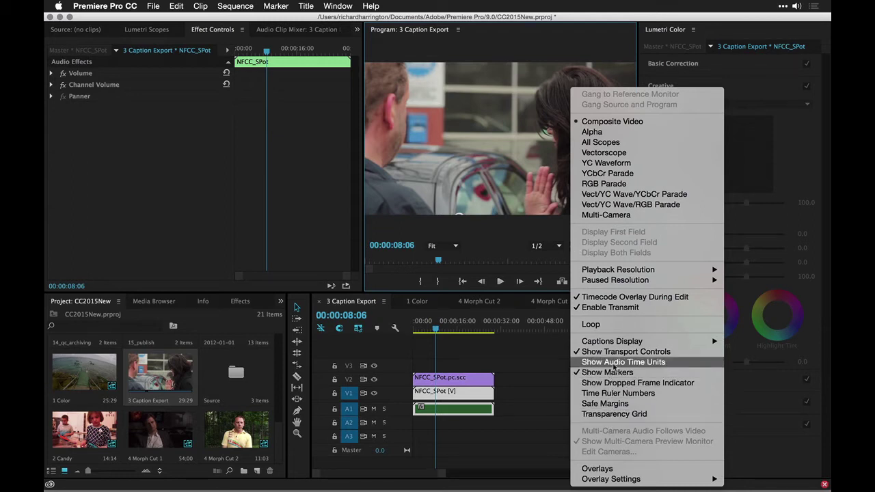
mouse_move(683, 341)
click(732, 342)
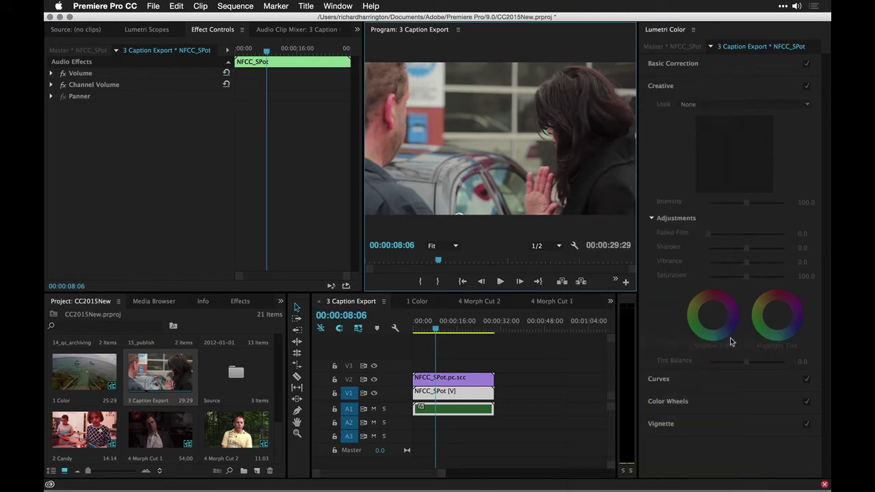
click(574, 248)
mouse_move(625, 282)
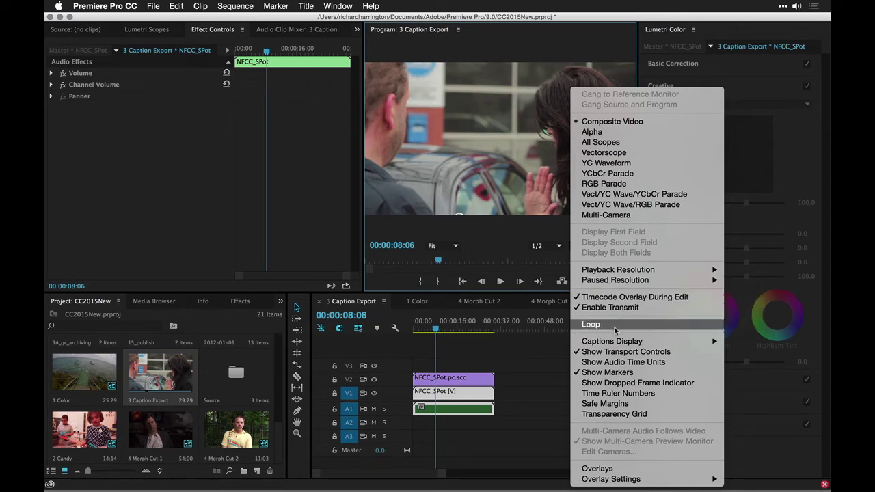
Set the Captions Display Settings standard to CEA-608 and confirm.
mouse_move(613, 340)
click(746, 352)
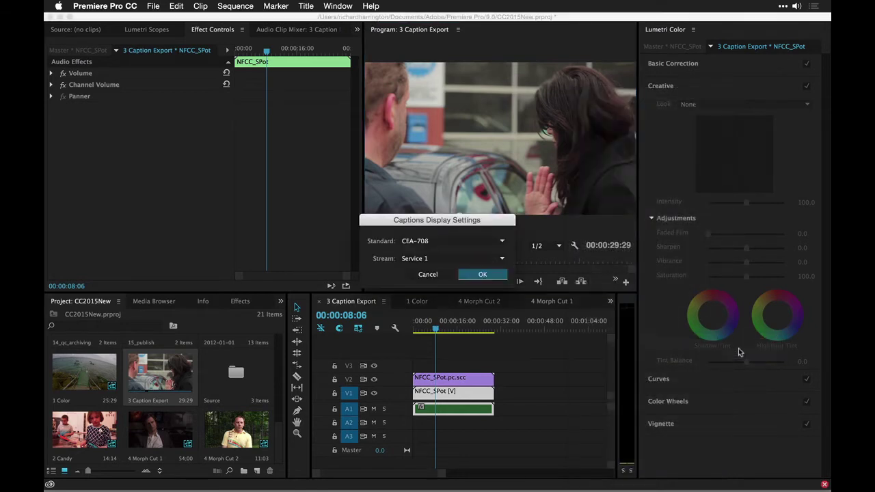
click(471, 241)
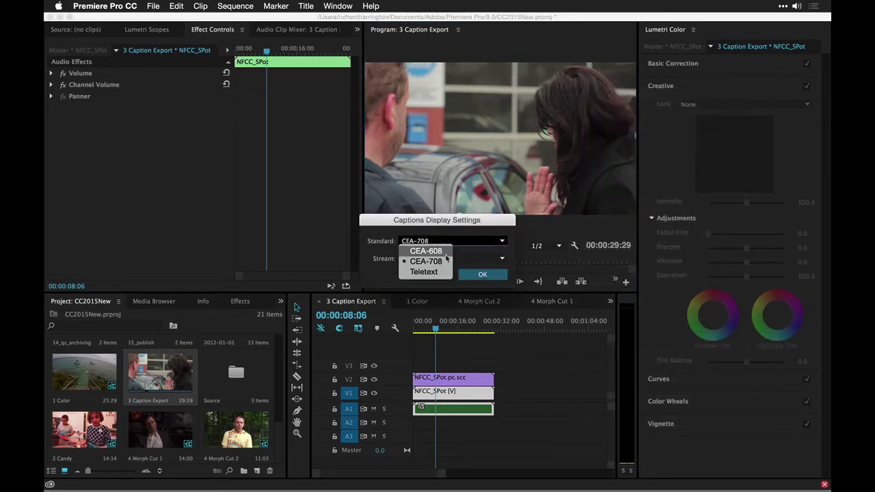
click(437, 250)
click(482, 276)
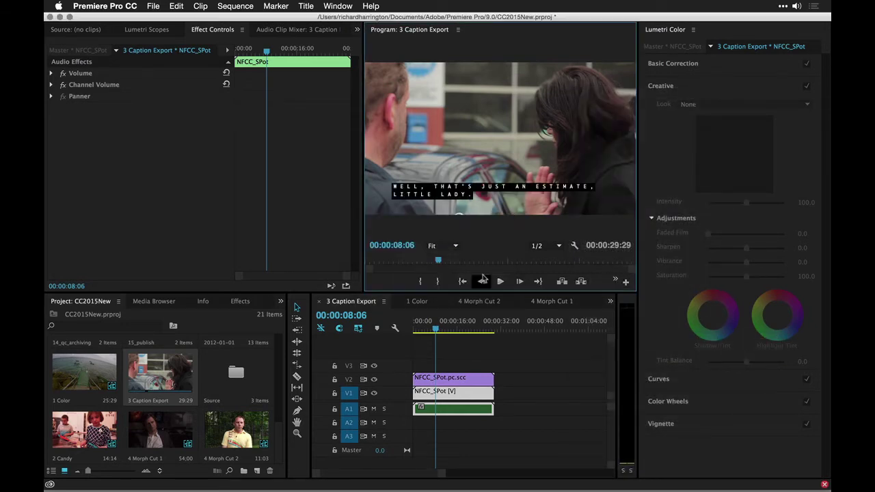
Open the NFCC_SPot.pc.scc caption list and scrub the sequence to 00:00:10:06 previewing captions.
click(422, 363)
double_click(445, 377)
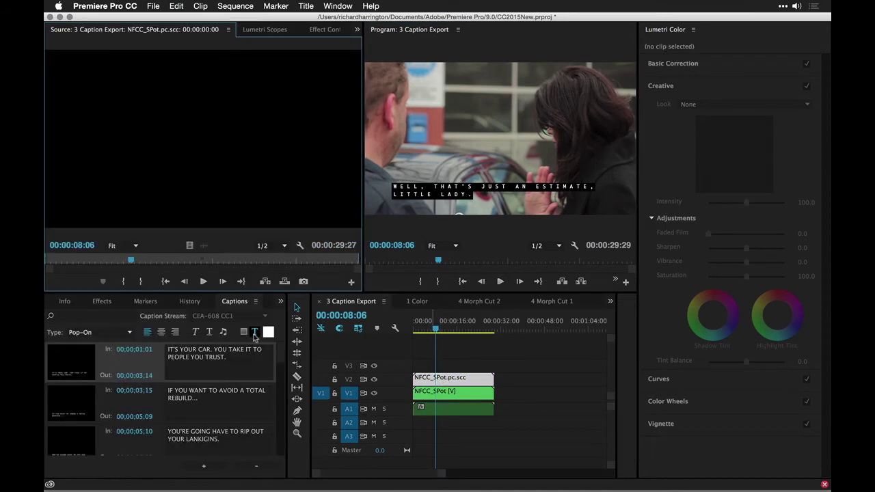
click(80, 362)
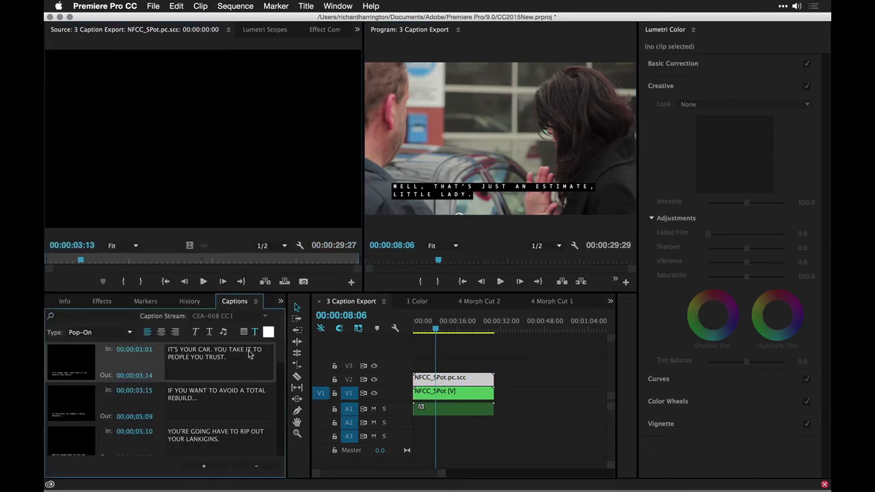
click(419, 330)
drag(418, 330, 442, 331)
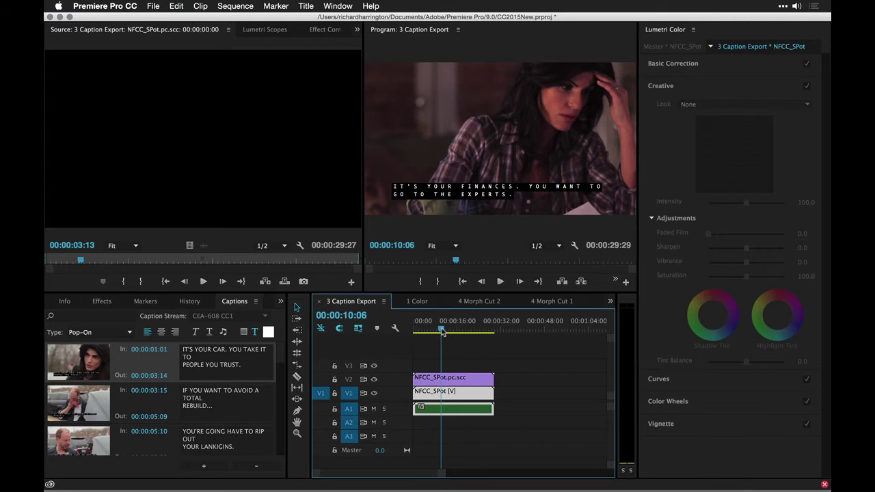
click(151, 7)
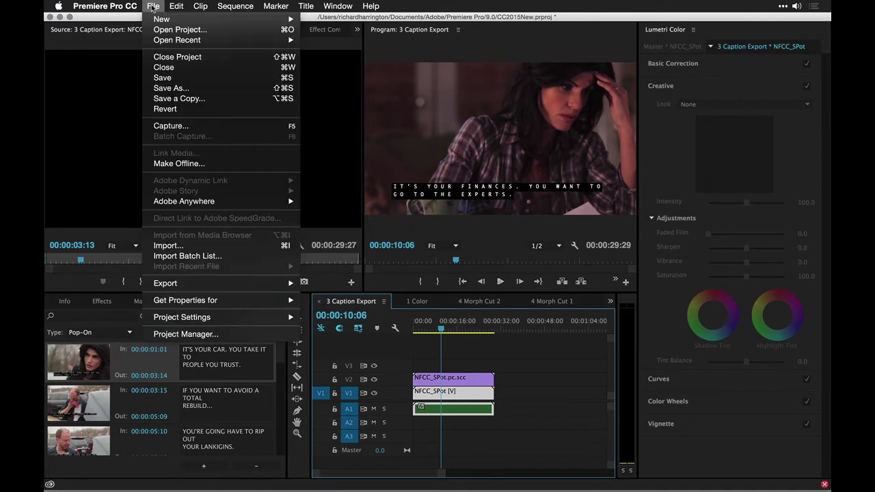
Set the commercial's caption export option to Burn Captions Into Video, then cancel back to the Project panel.
mouse_move(211, 283)
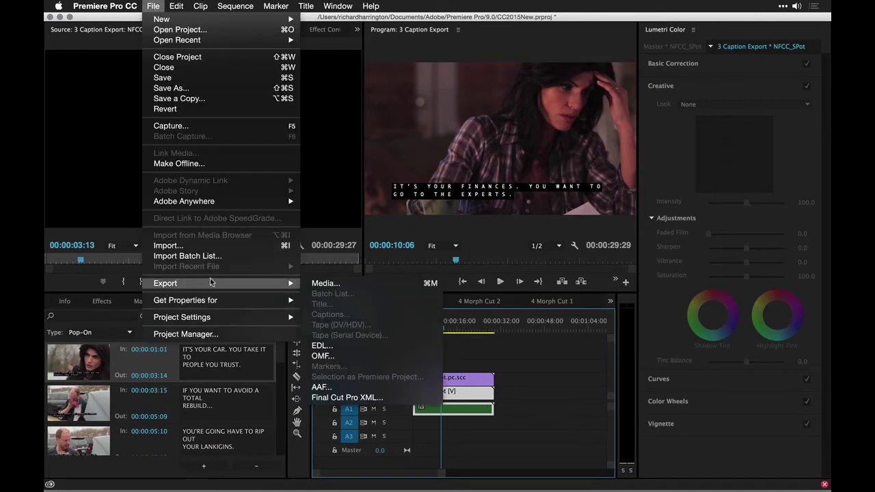
click(307, 285)
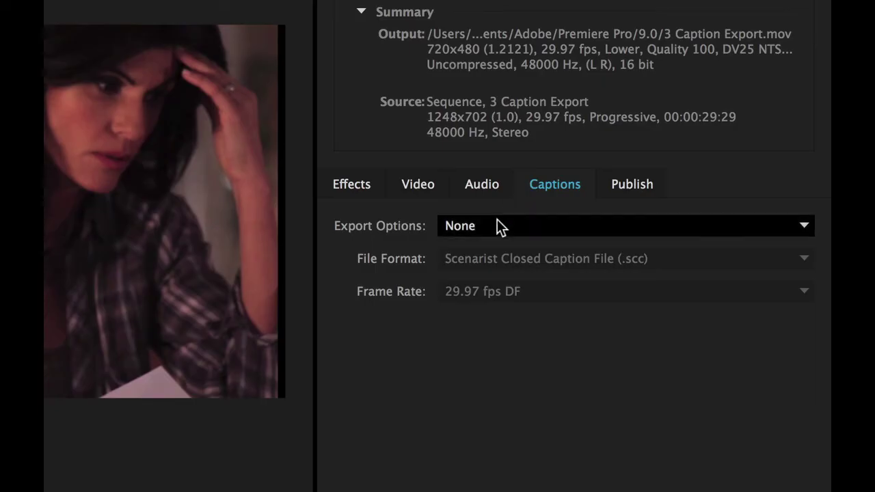
click(494, 225)
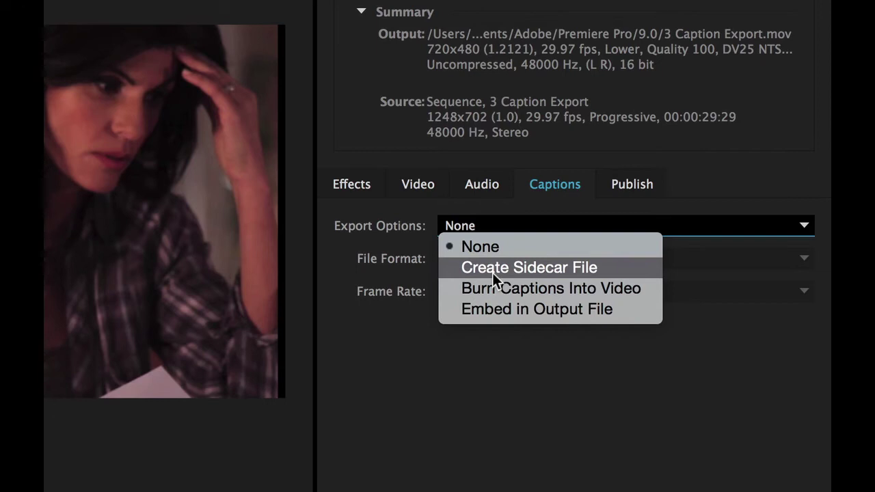
click(490, 292)
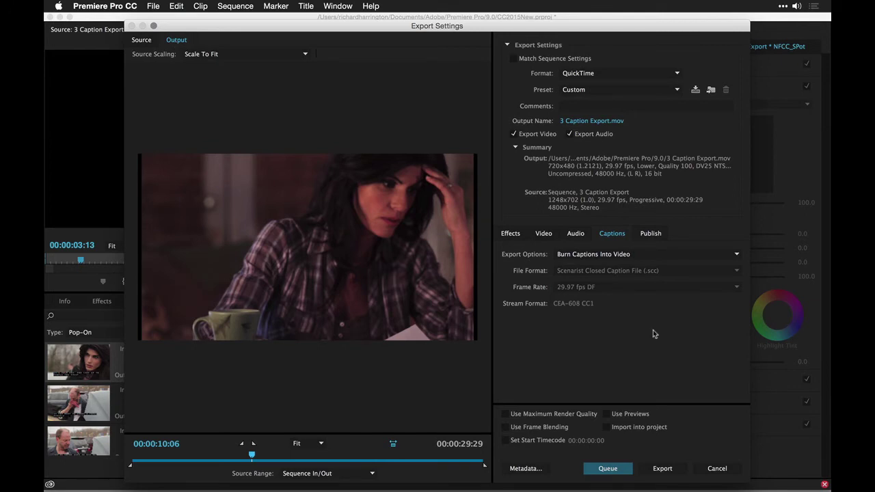
click(719, 469)
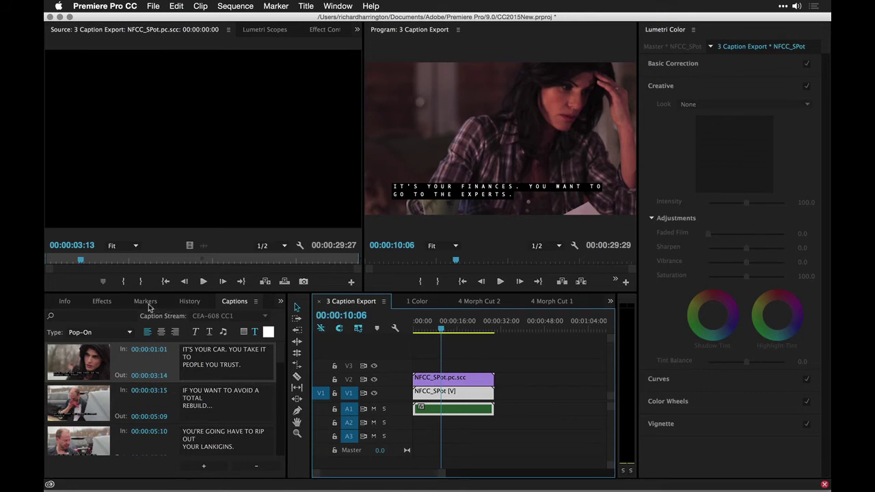
key(shift+1)
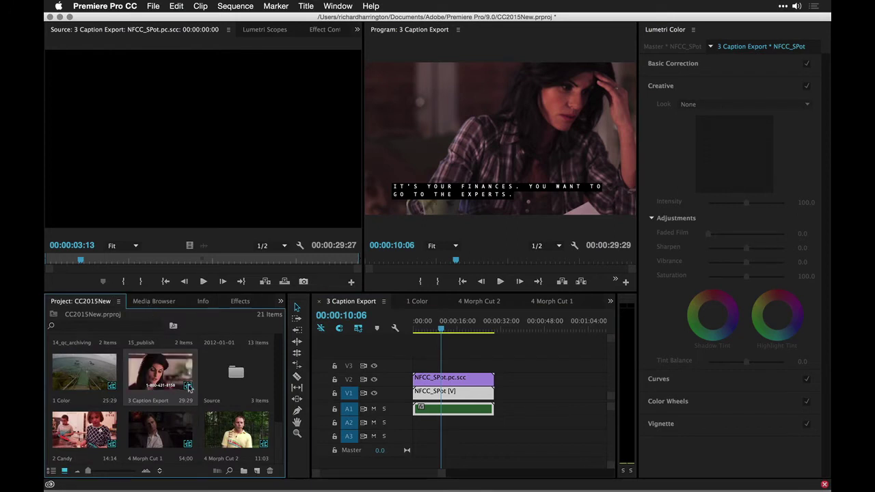
In 4 Morph Cut 1, mark In at 00;00;06;27 and Out at 00;00;08;20, then extract that range.
double_click(188, 427)
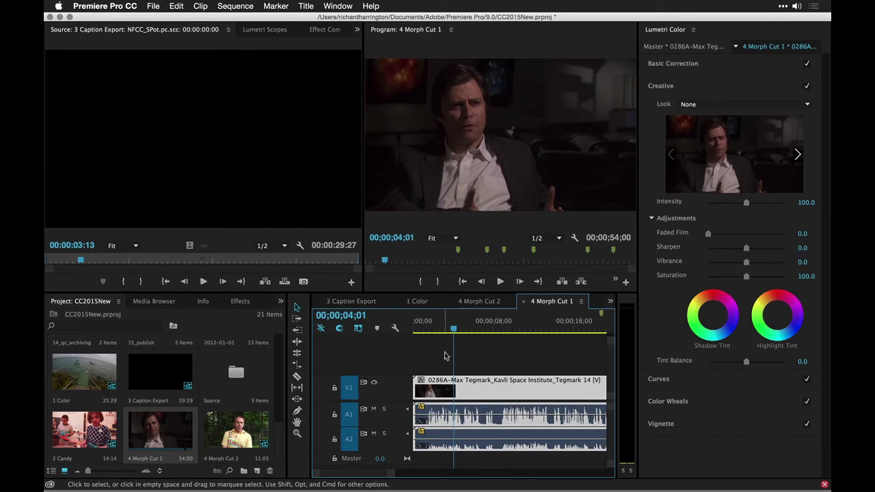
click(432, 329)
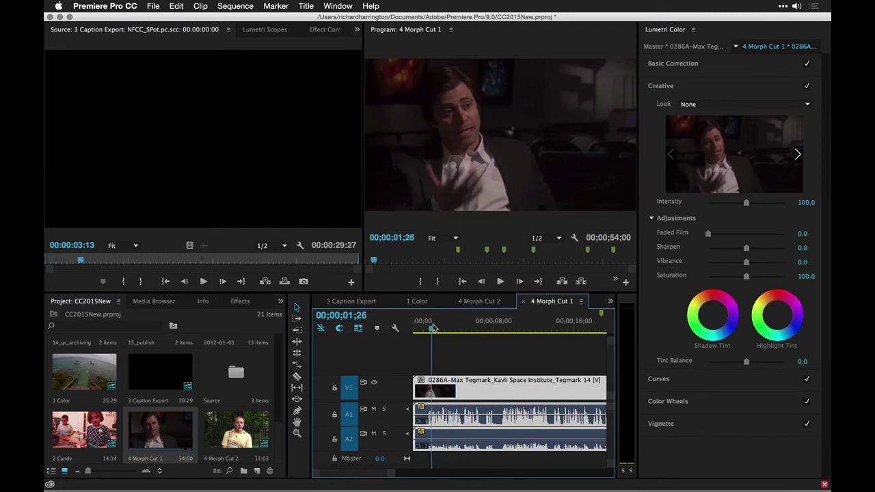
key(space)
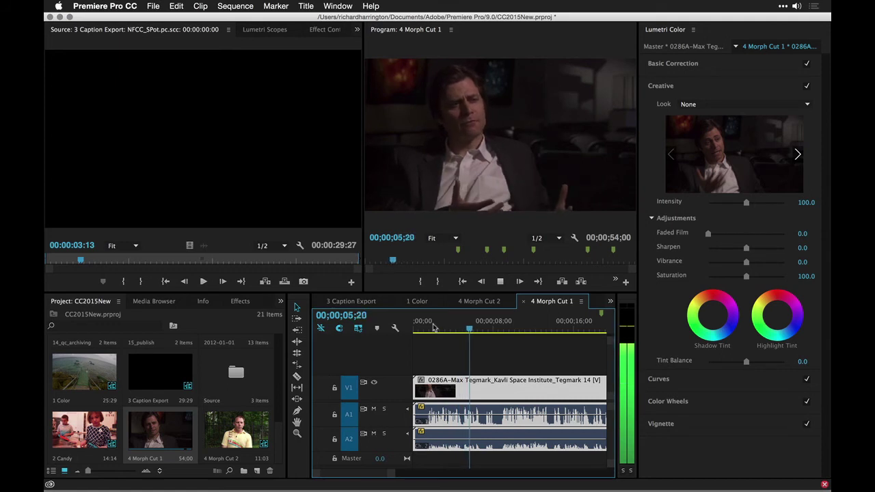
key(space)
key(i)
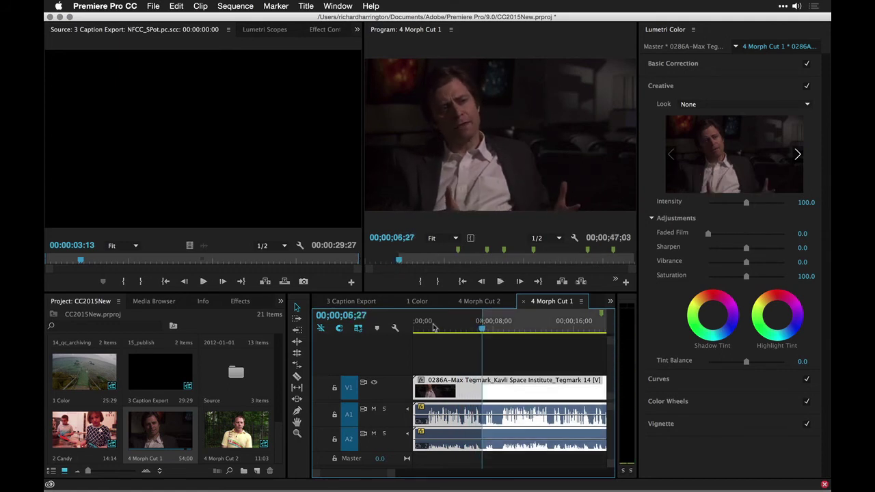
key(space)
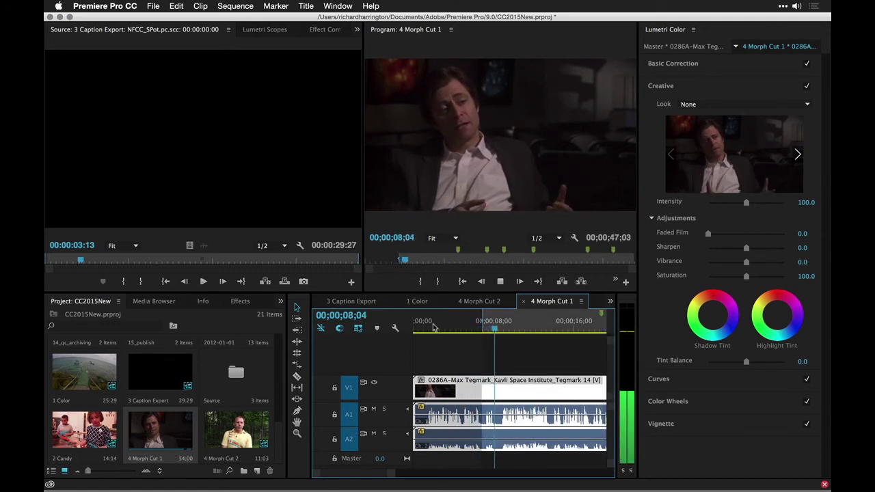
key(space)
key(o)
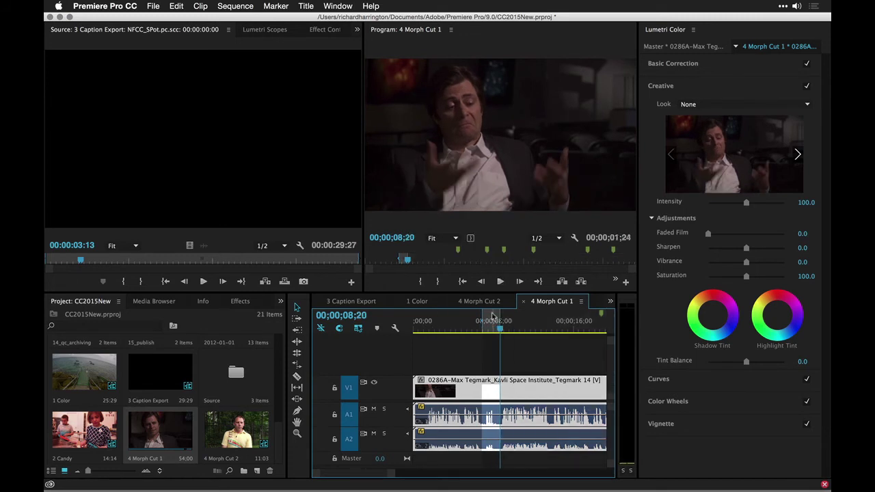
click(581, 283)
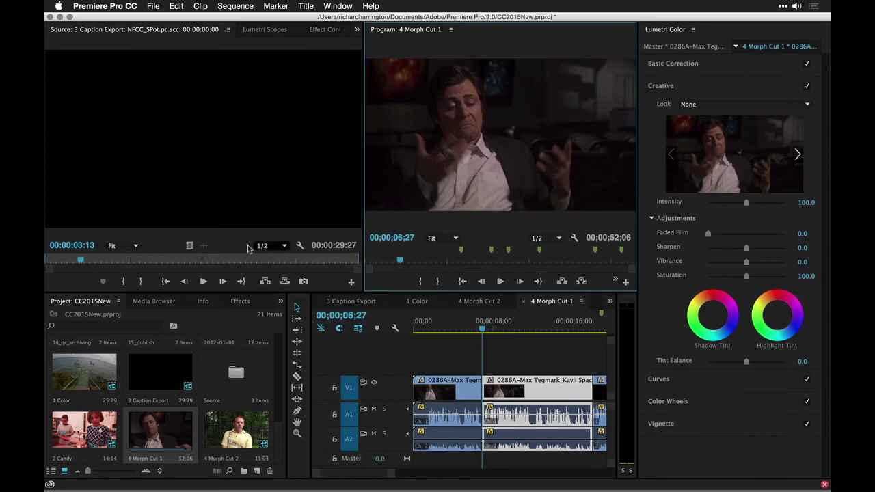
Find Morph Cut in the Effects panel and place it on the interview's V1 jump cut.
click(236, 301)
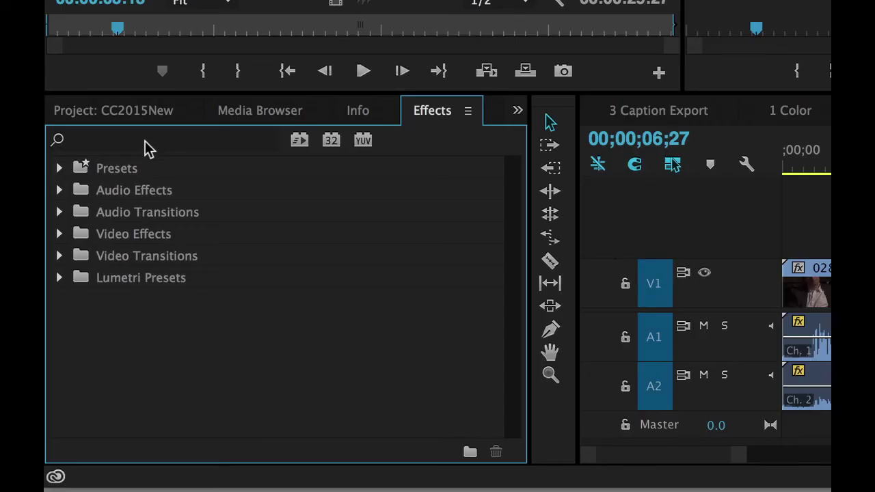
click(93, 318)
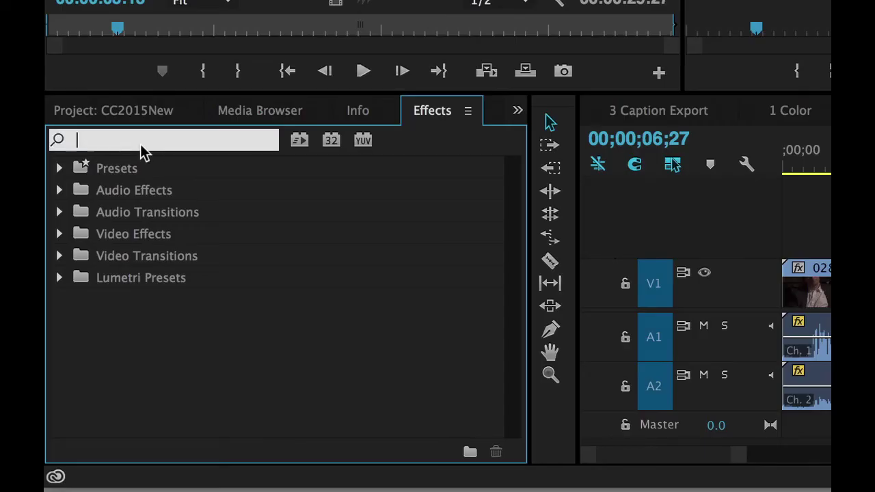
text(morp)
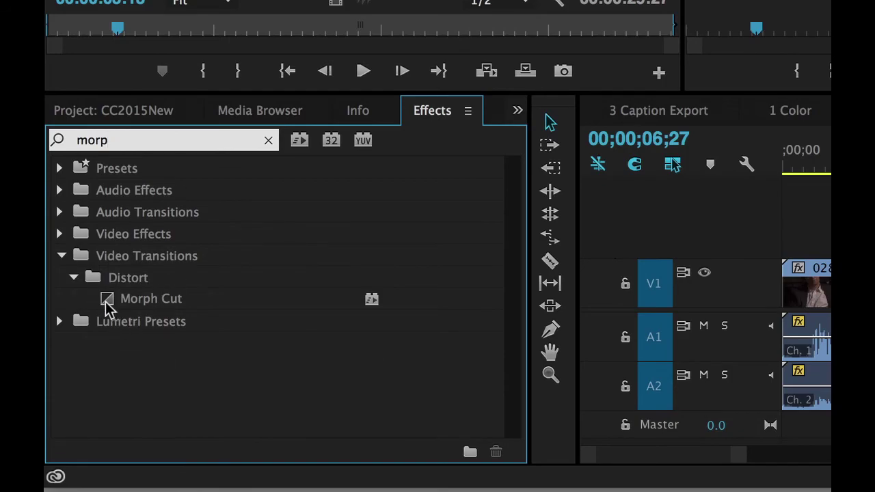
drag(107, 307, 481, 394)
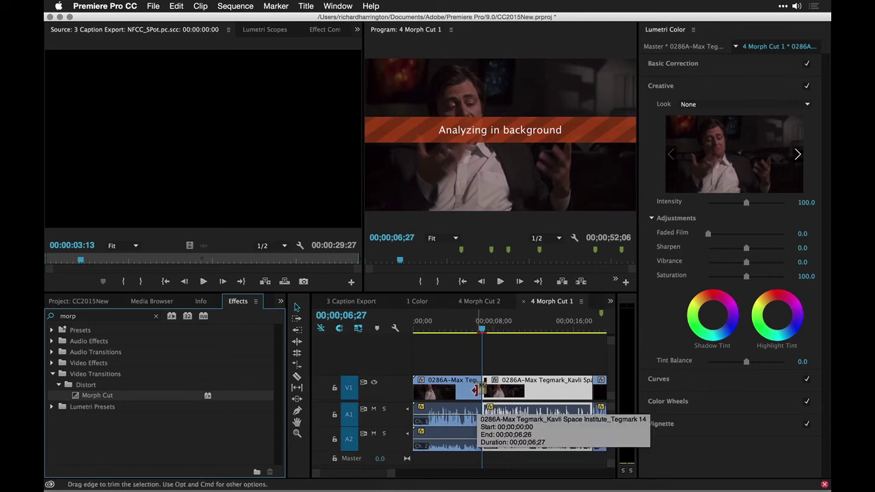
Trim the first clip at the cut and set the Morph Cut duration to 200.
drag(476, 389, 471, 390)
key(super+d)
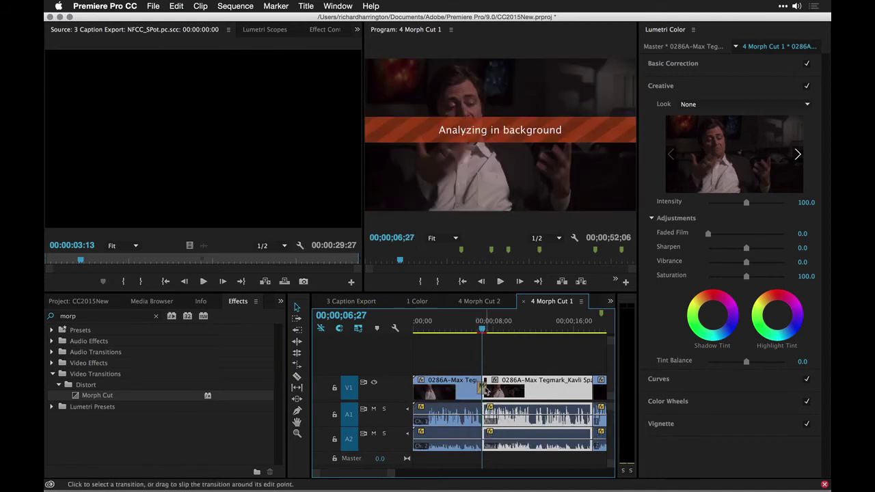
double_click(483, 387)
text(2)
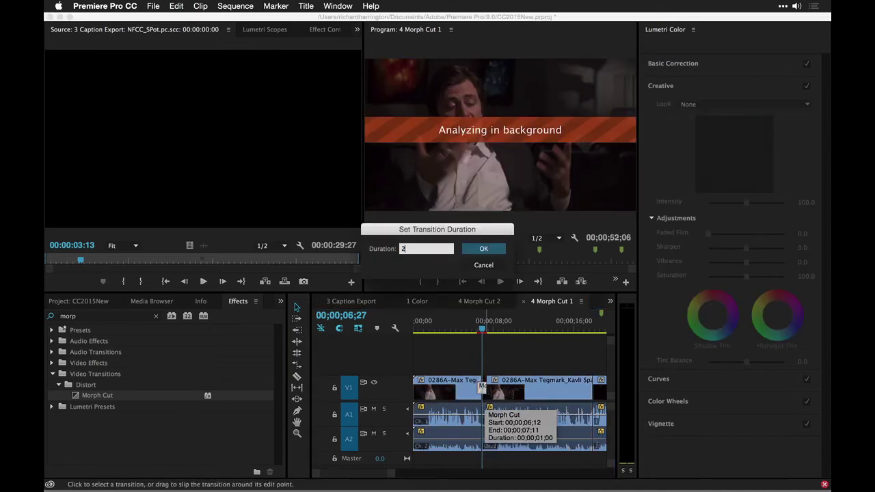
text(00)
key(Return)
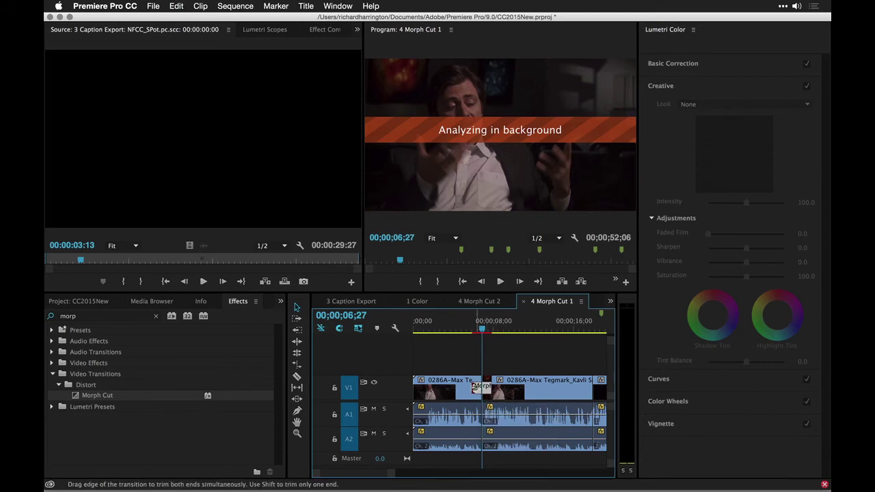
drag(465, 330, 478, 330)
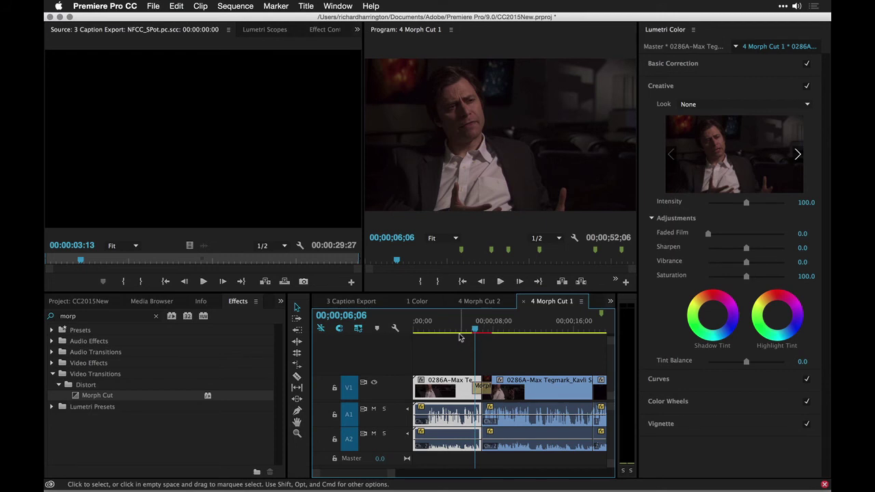
click(458, 329)
Review the Morph Cut, then roll the cut and transition slightly earlier.
key(space)
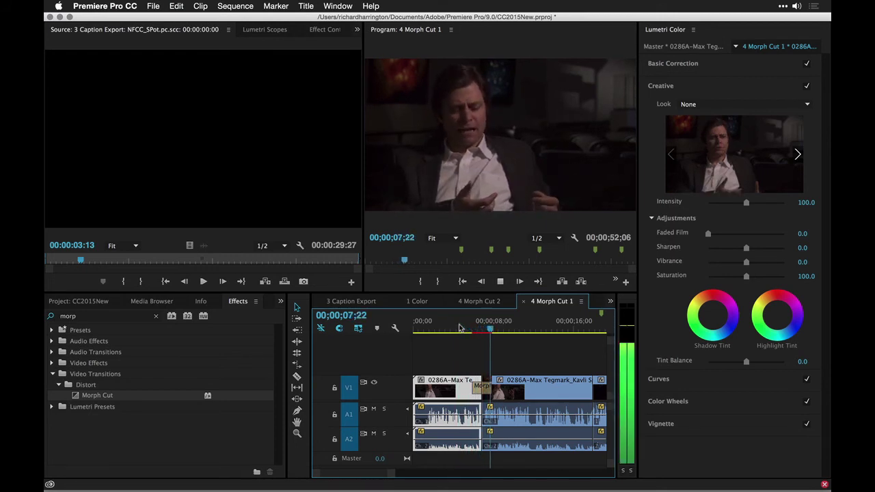
key(space)
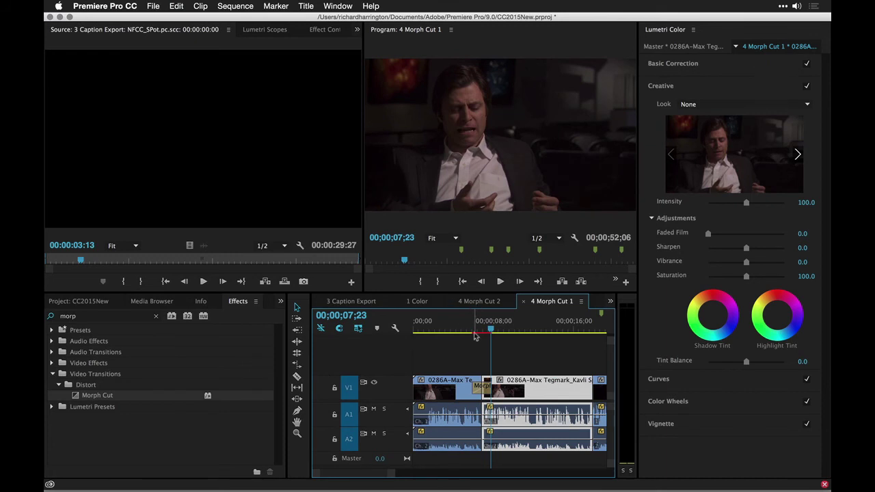
click(481, 391)
drag(480, 393, 471, 393)
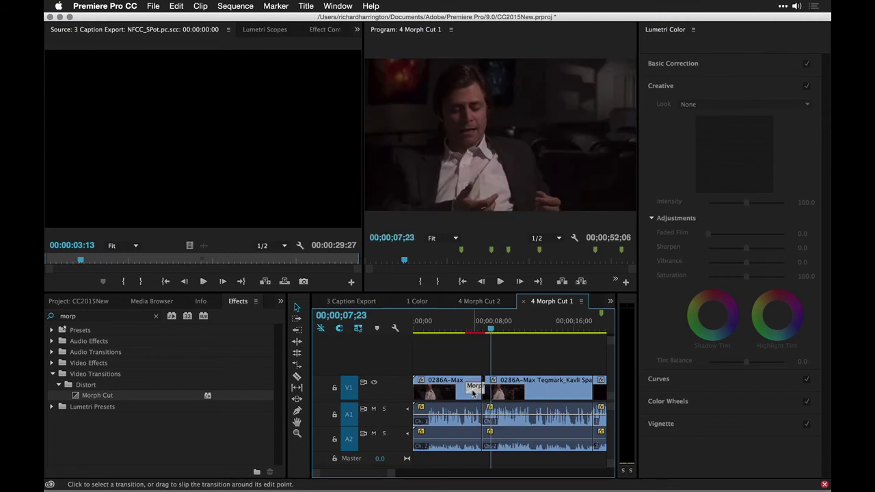
Play back the adjusted Morph Cut twice, then return to the Project panel.
click(461, 328)
key(space)
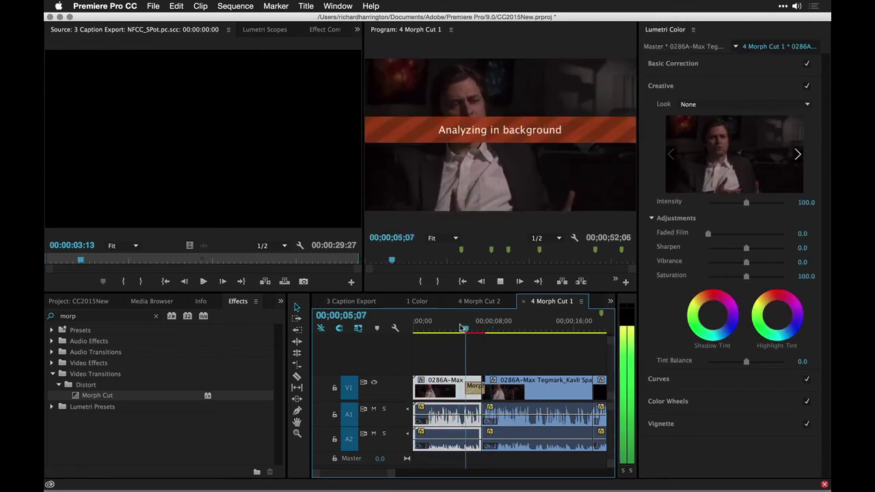
key(space)
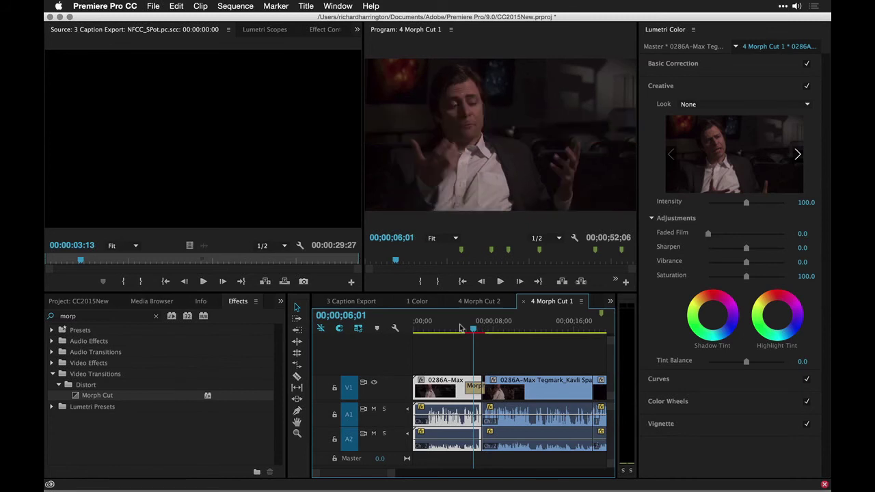
click(457, 329)
key(space)
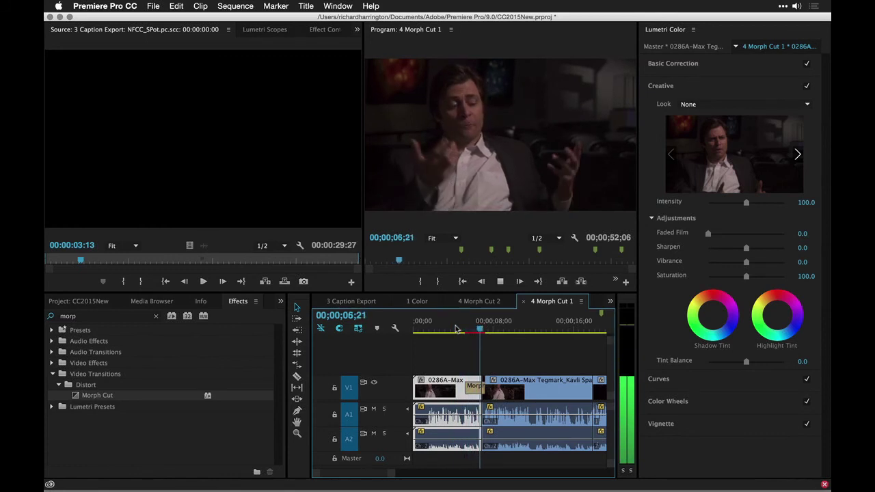
key(space)
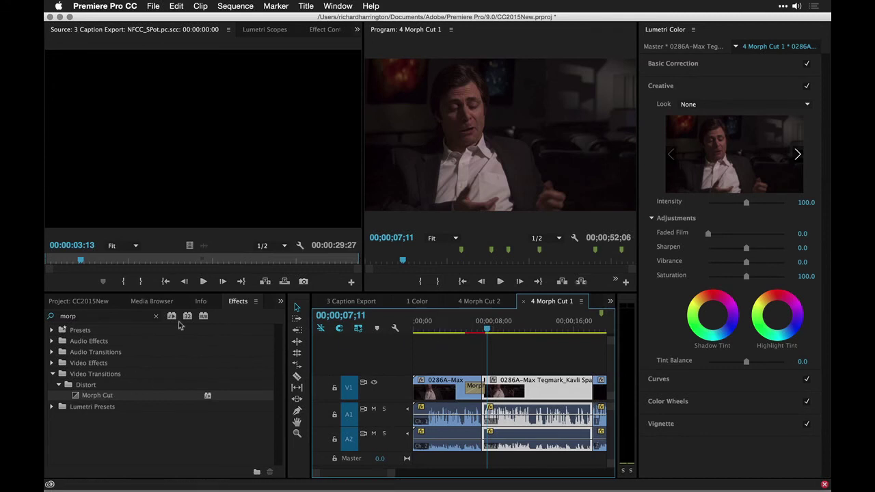
key(shift+1)
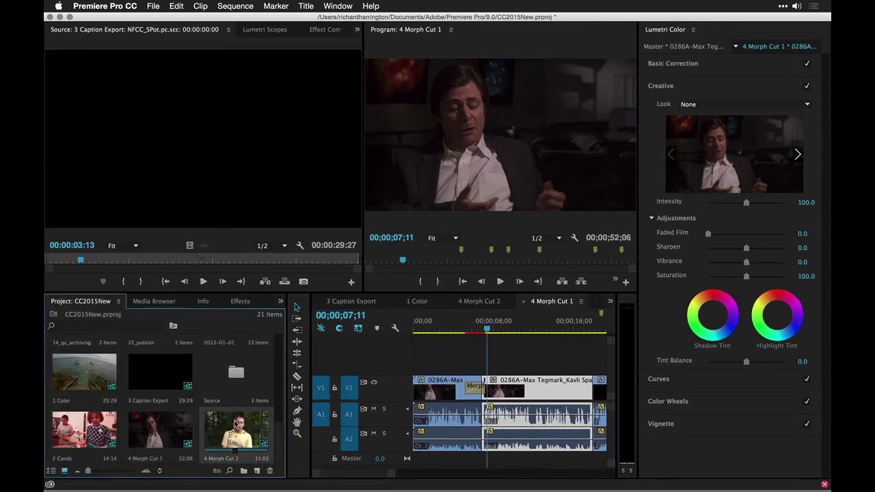
Open 4 Morph Cut 2 and extract the unwanted stretch of the outdoor interview.
double_click(235, 429)
click(440, 329)
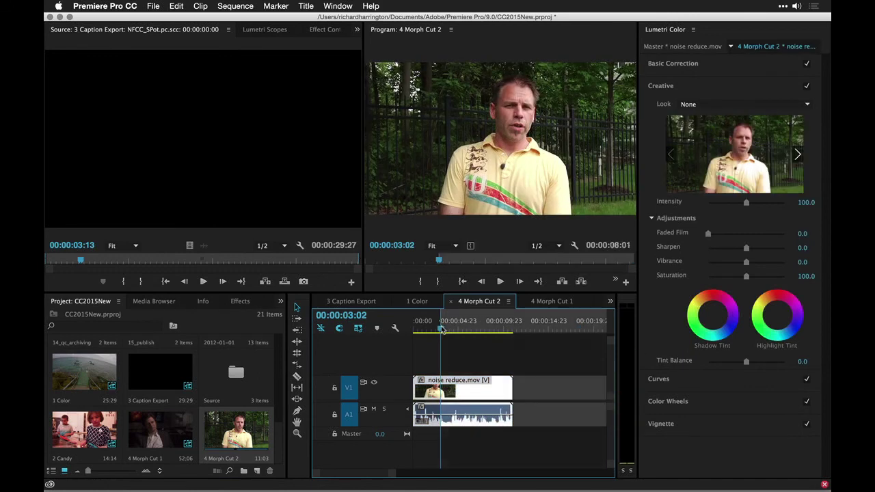
key(space)
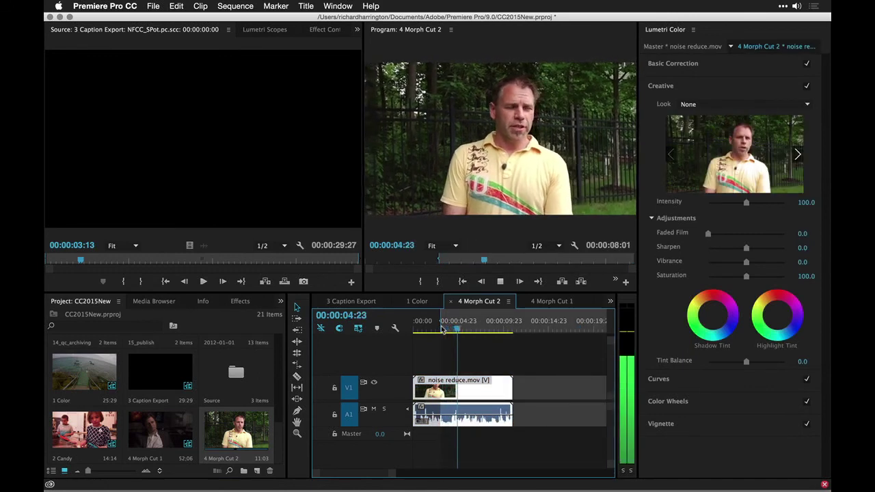
key(space)
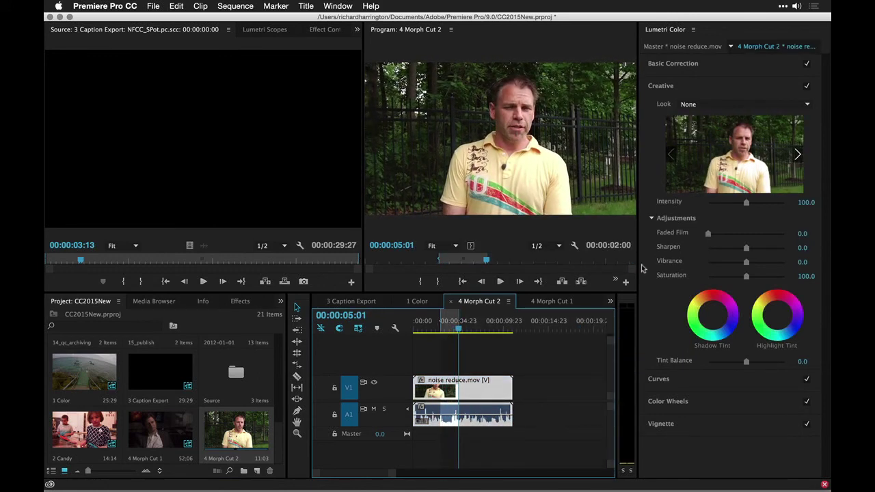
click(581, 281)
Place a Morph Cut on the new jump edit and play back the transition twice.
click(238, 301)
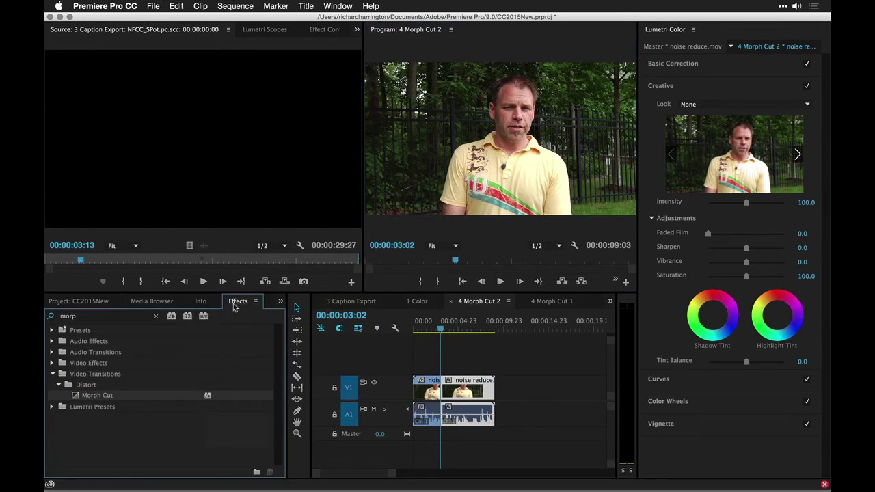
drag(78, 395, 440, 395)
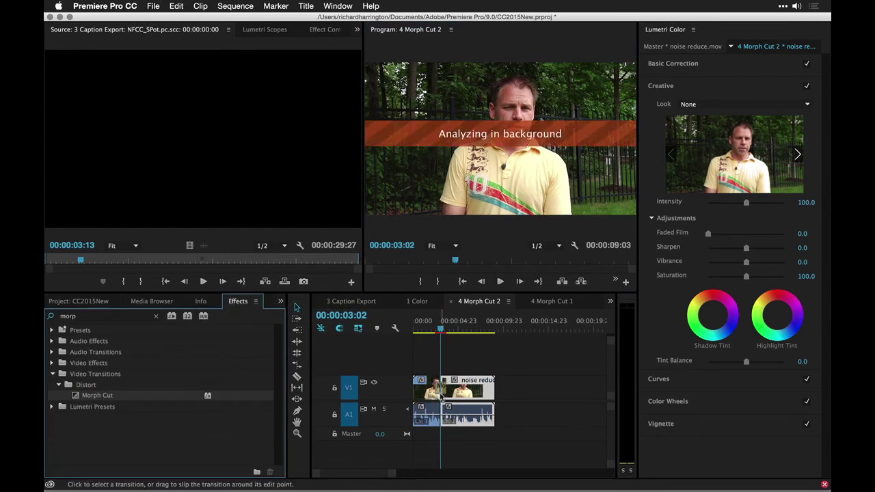
click(425, 331)
key(space)
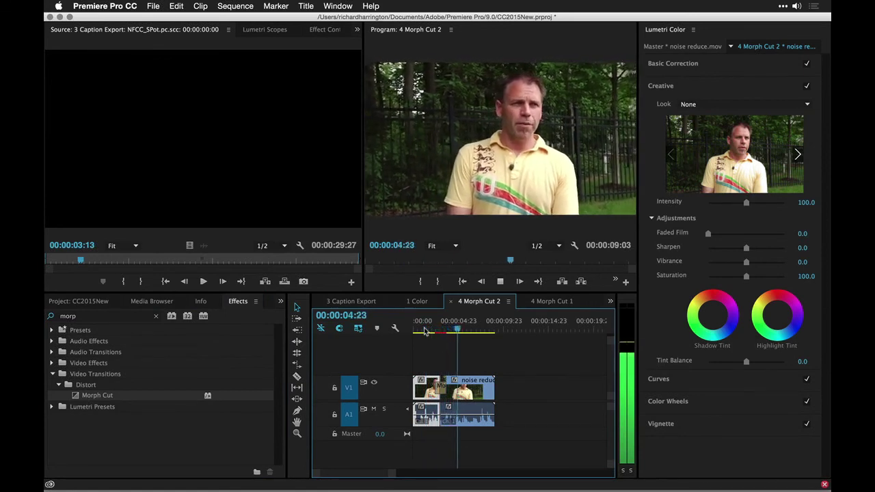
drag(425, 331, 429, 329)
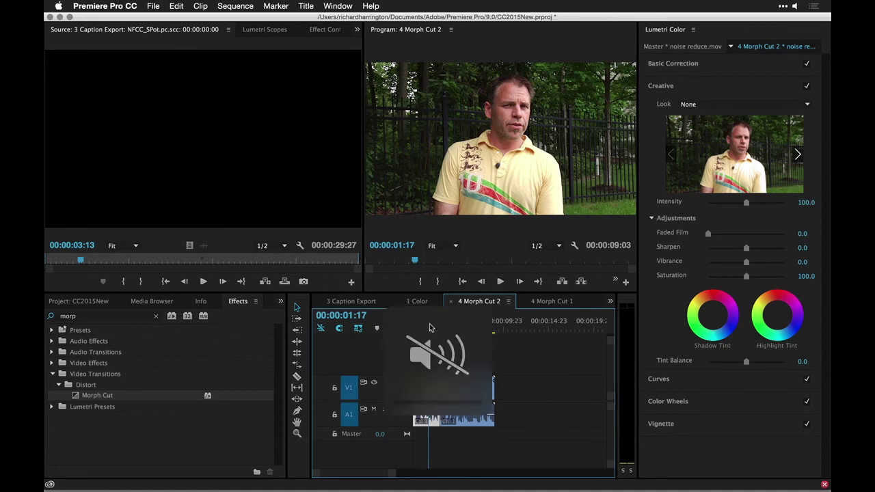
key(space)
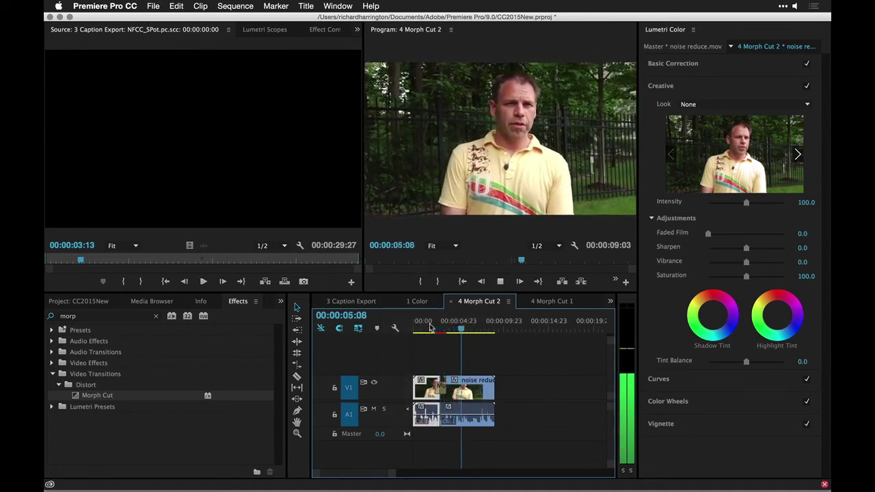
key(space)
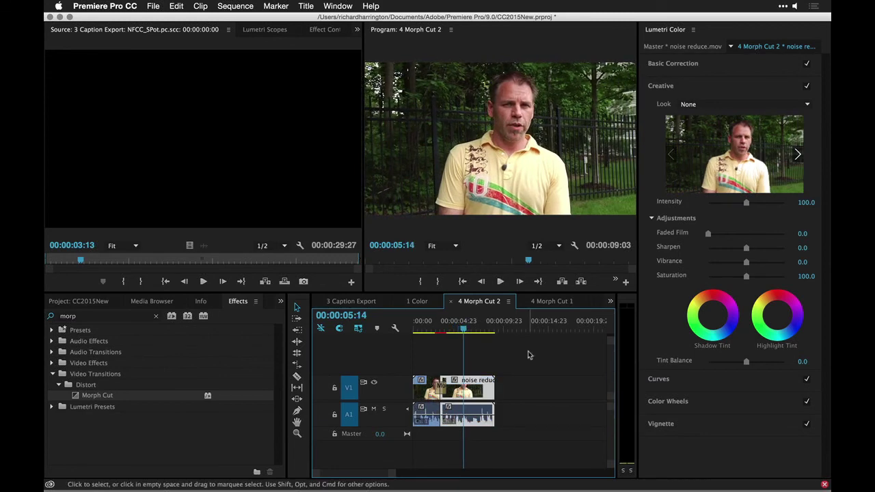